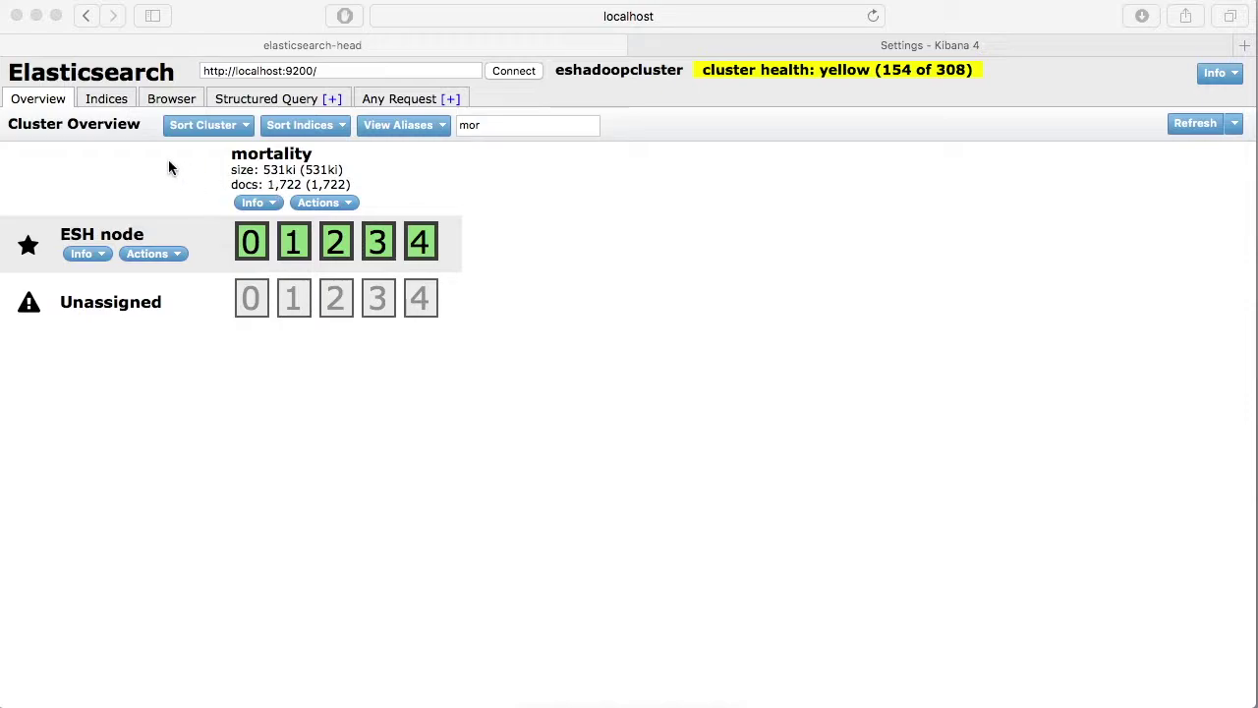
Open the elasticsearch-head Browser and scroll through the journalist records in the index list
left_click(169, 100)
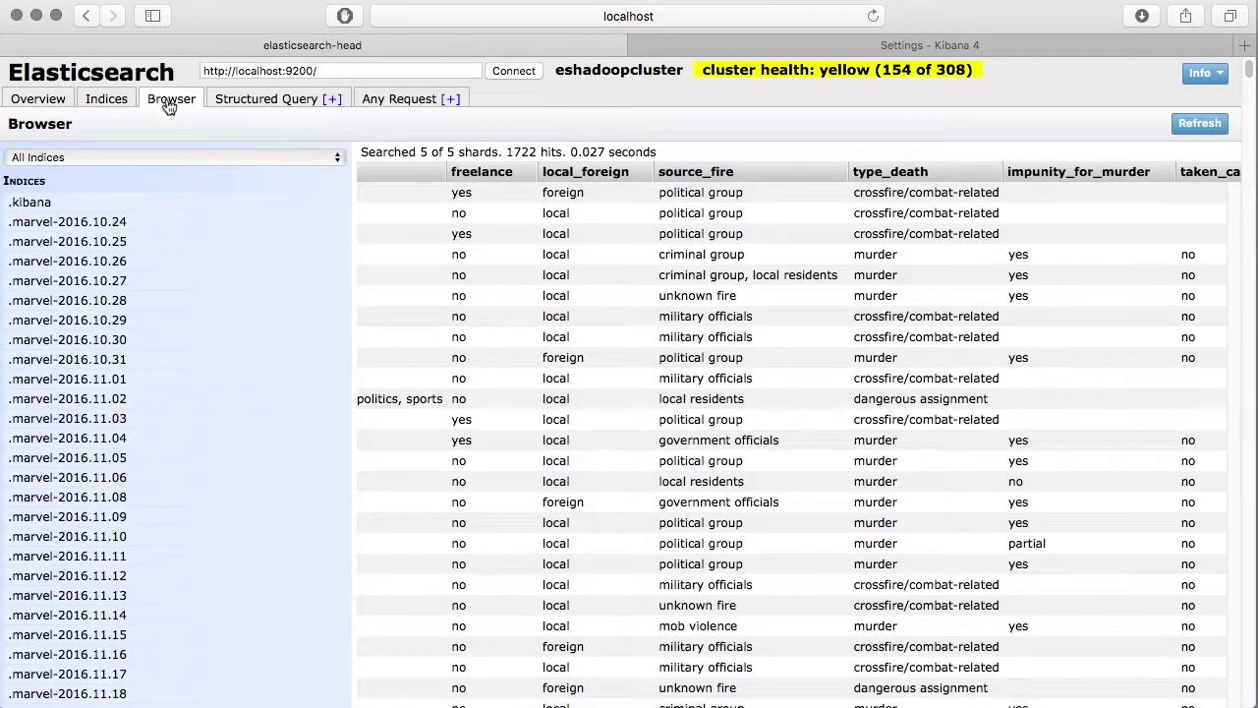
scroll(295, 487, "down", 10)
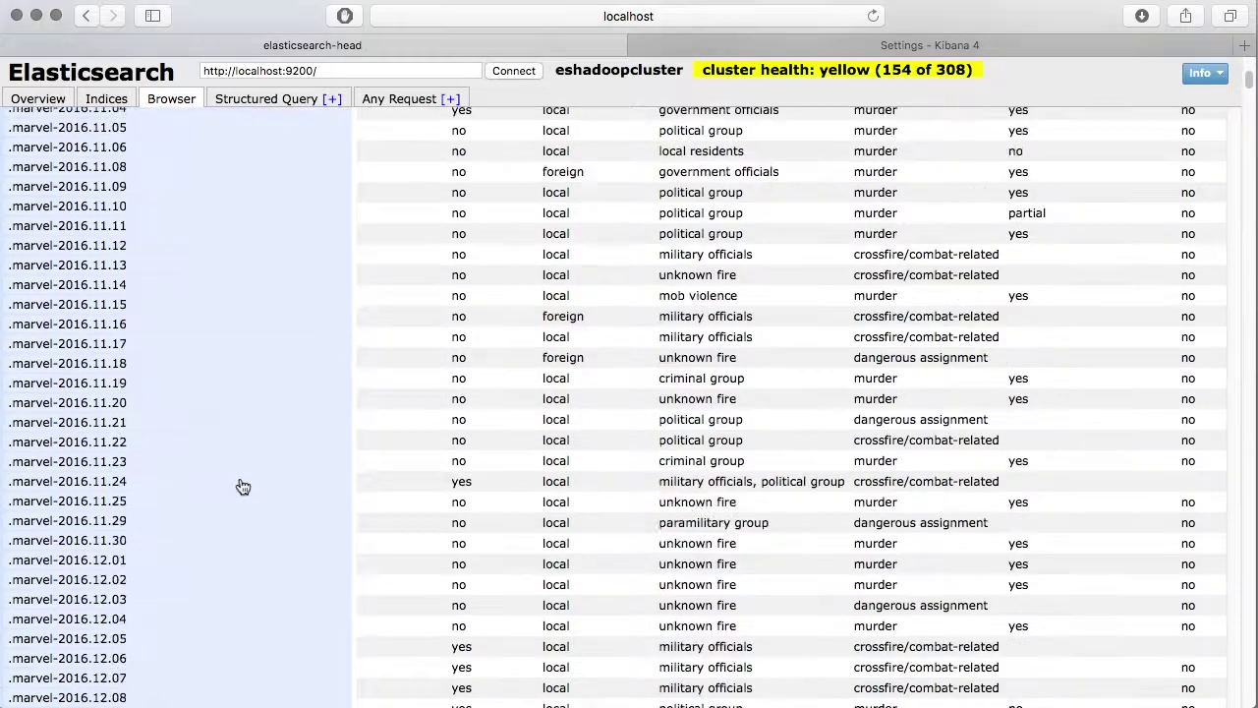
scroll(186, 494, "down", 4)
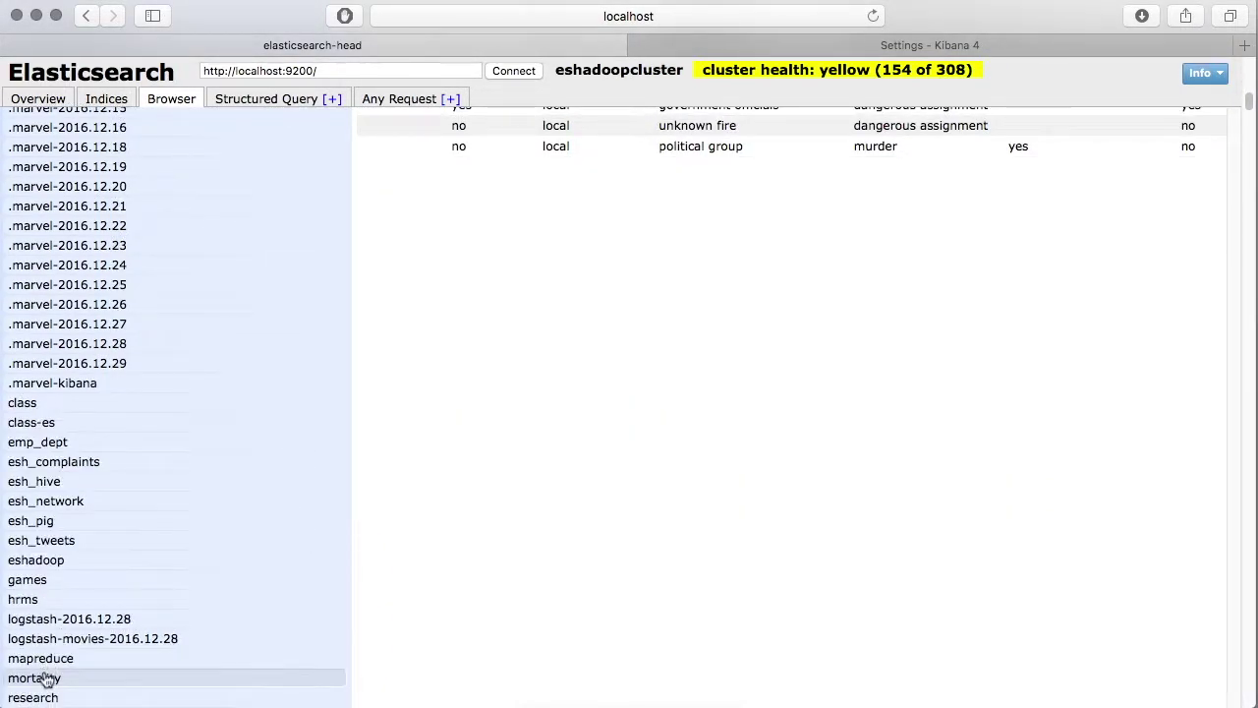
scroll(400, 617, "up", 15)
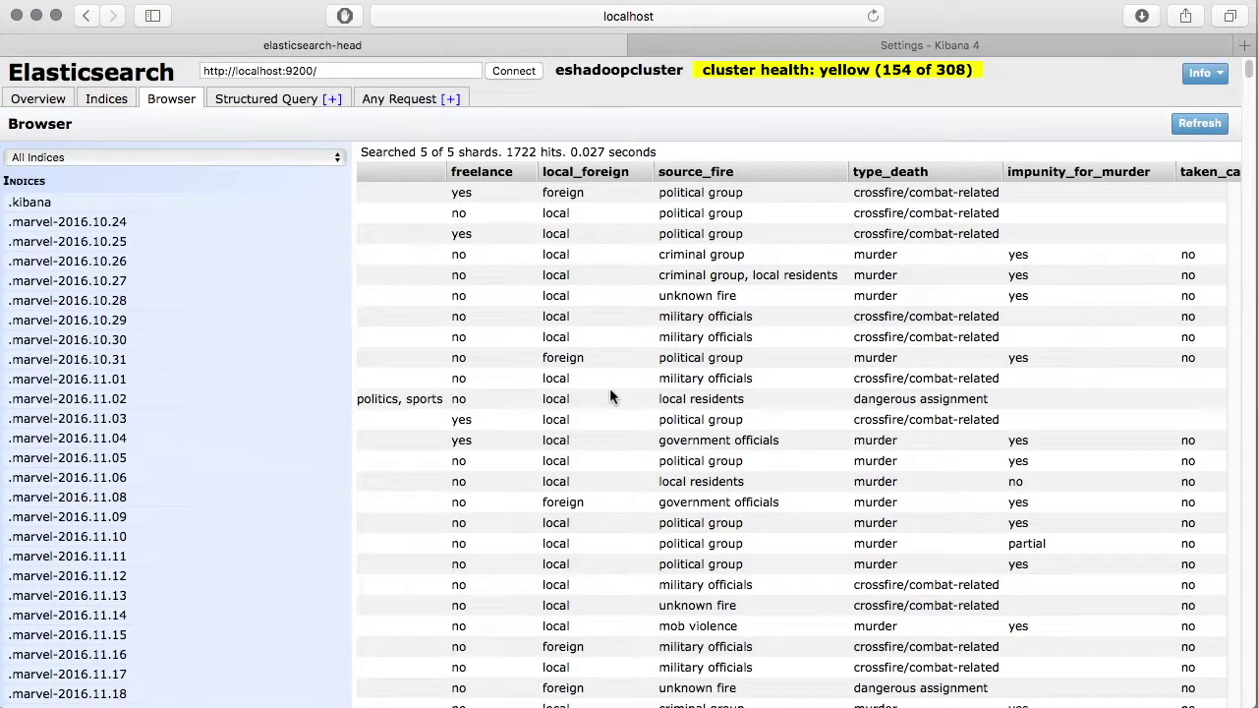
Scroll the results table sideways to inspect every column, then bring up Kibana's Settings
scroll(611, 395, "left", 15)
scroll(612, 389, "left", 15)
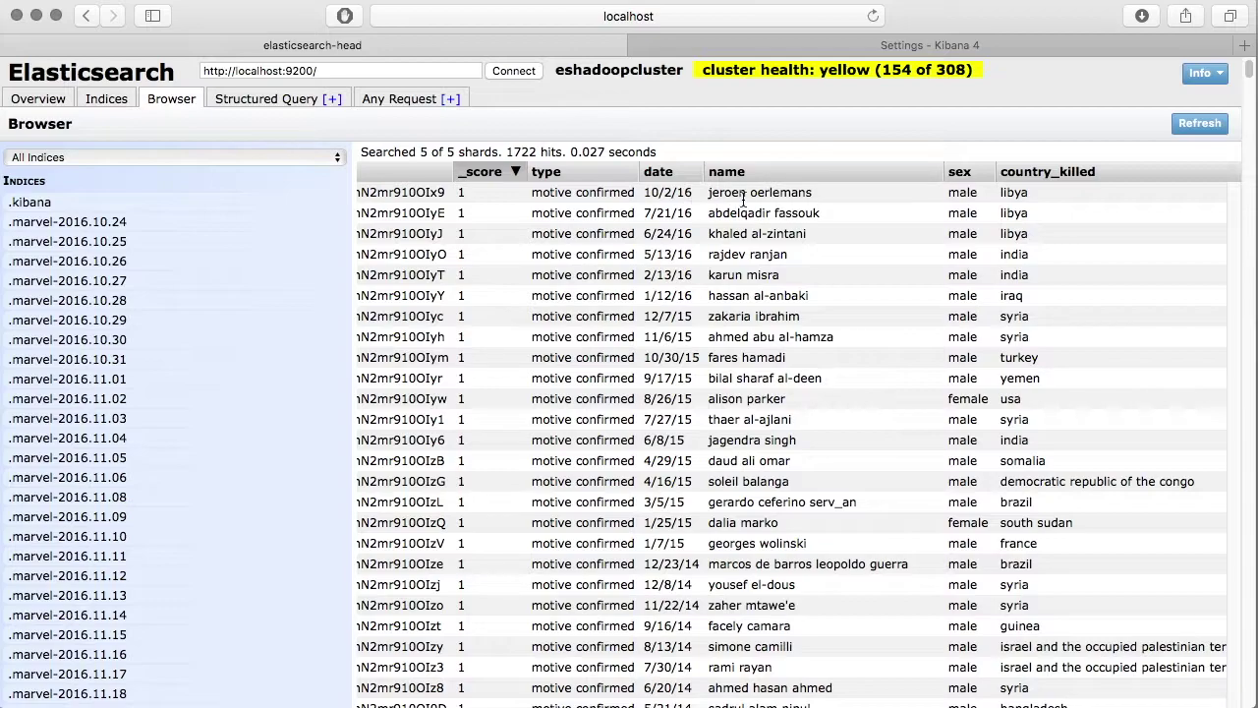
scroll(758, 197, "right", 6)
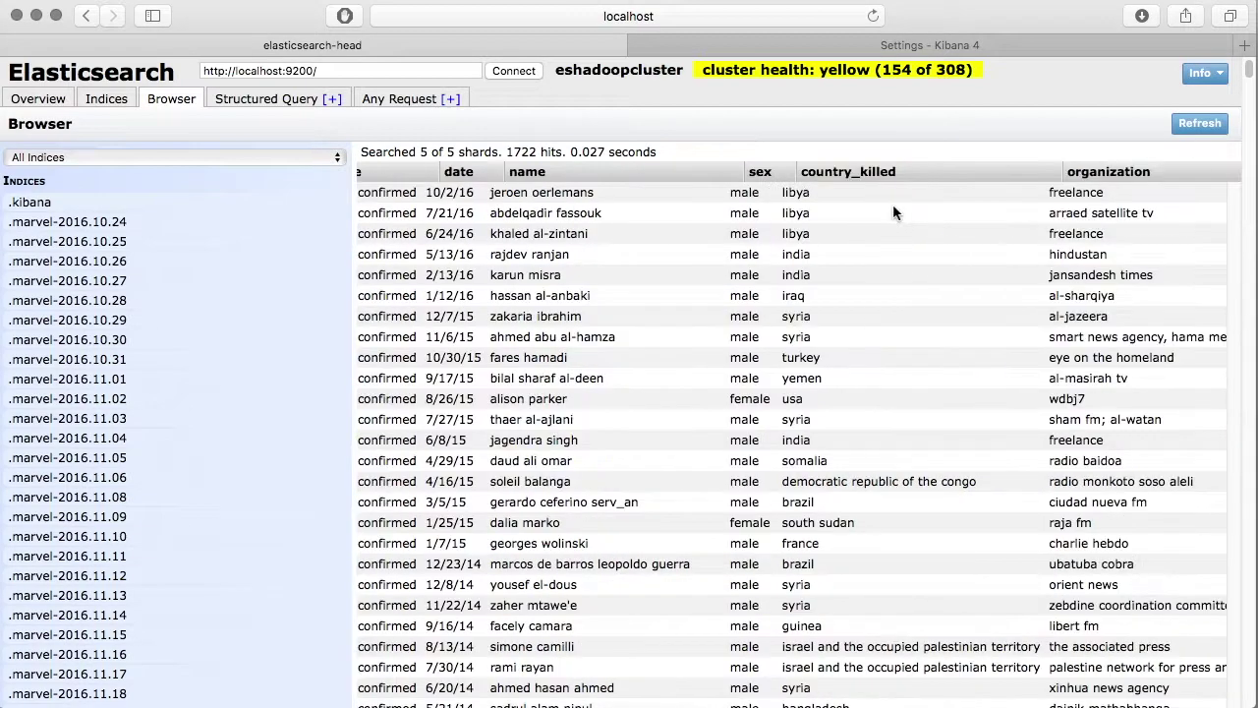
scroll(704, 205, "right", 3)
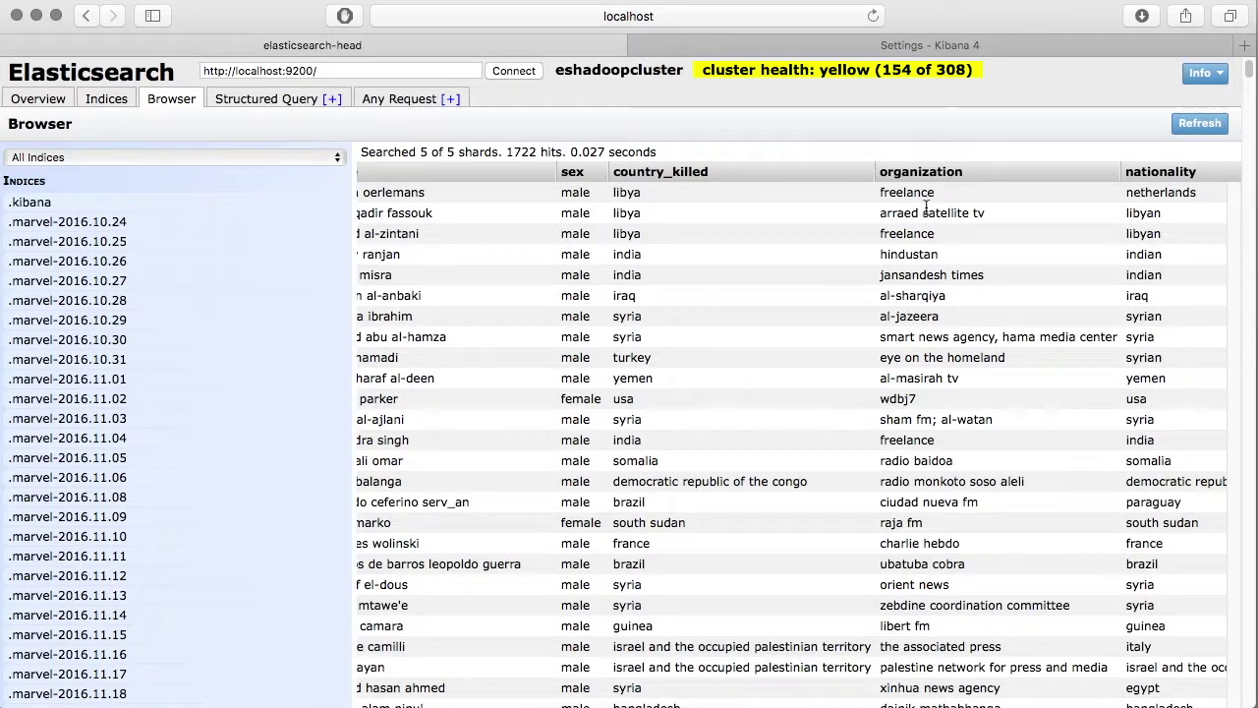
scroll(926, 208, "right", 3)
scroll(926, 208, "right", 2)
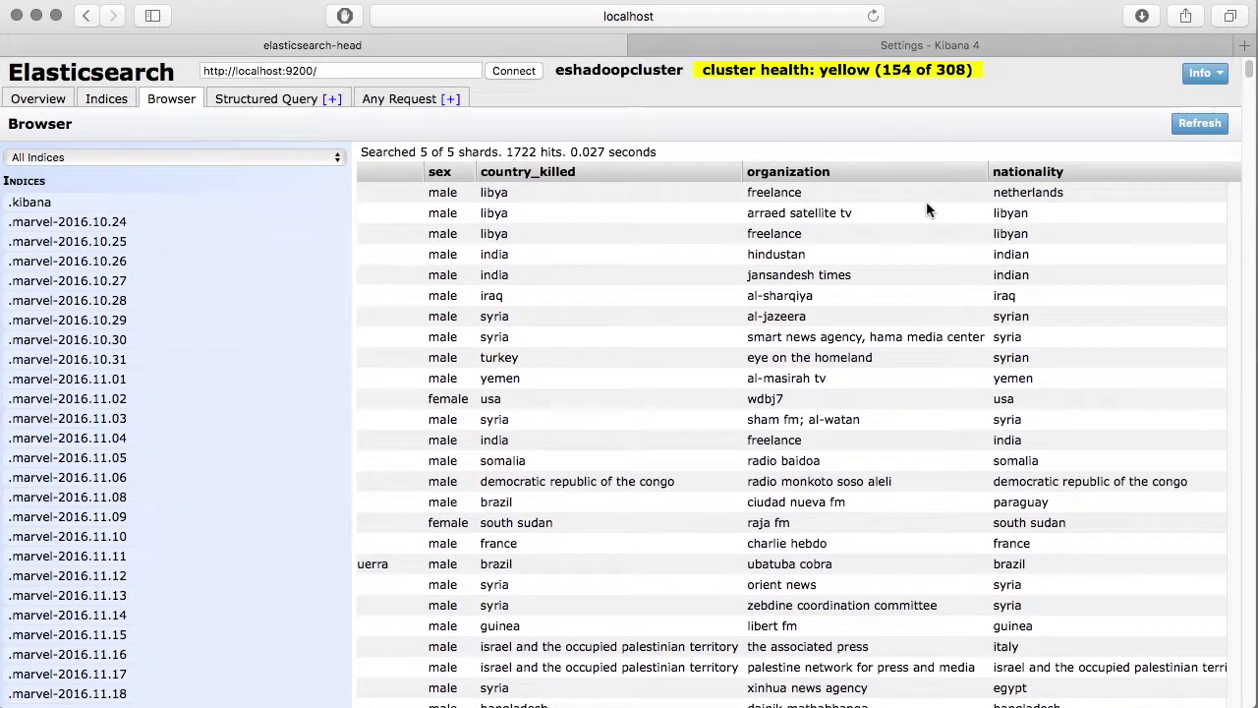
scroll(949, 209, "right", 6)
scroll(949, 209, "right", 20)
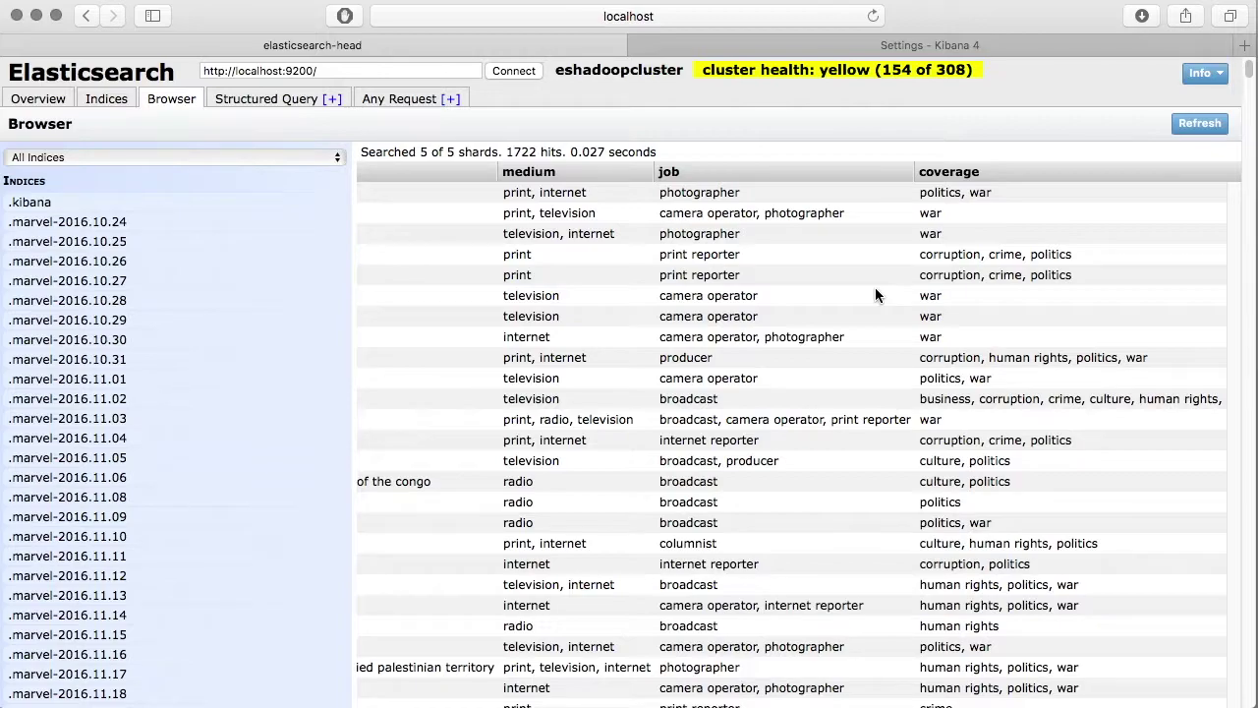
left_click(978, 45)
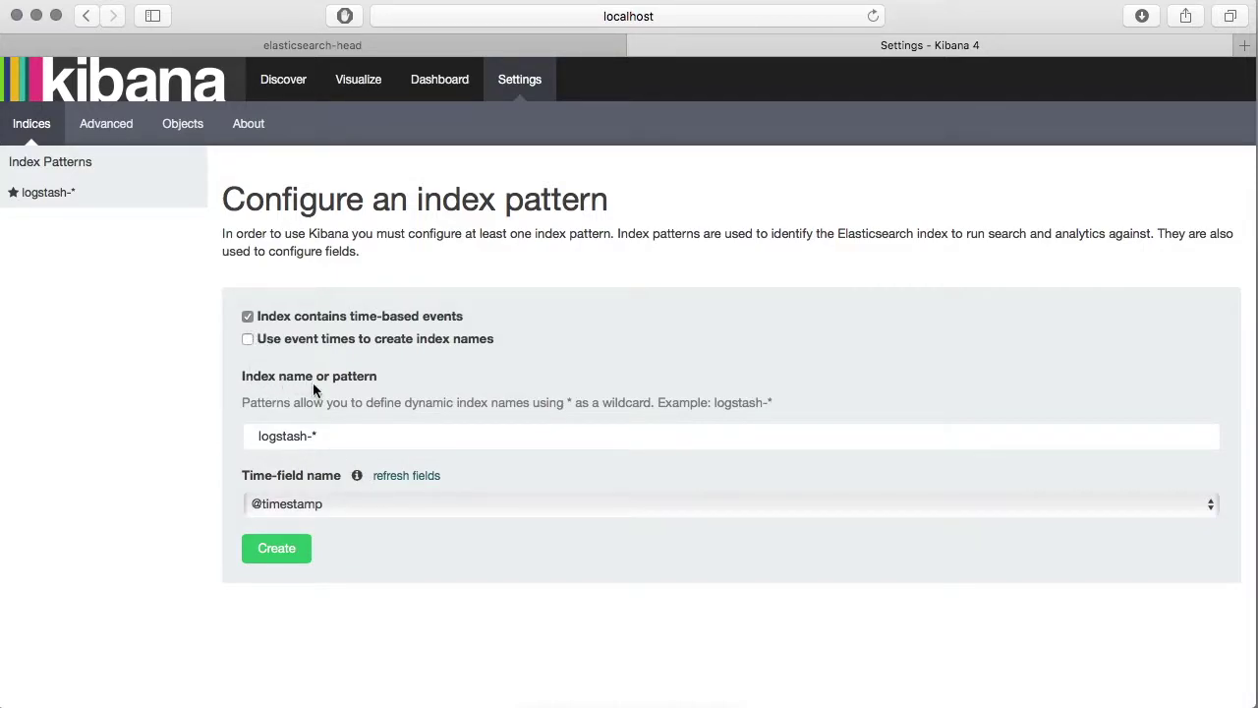
Replace logstash-* with mortality, keep date as time field, and create the 22-field pattern
triple_click(326, 435)
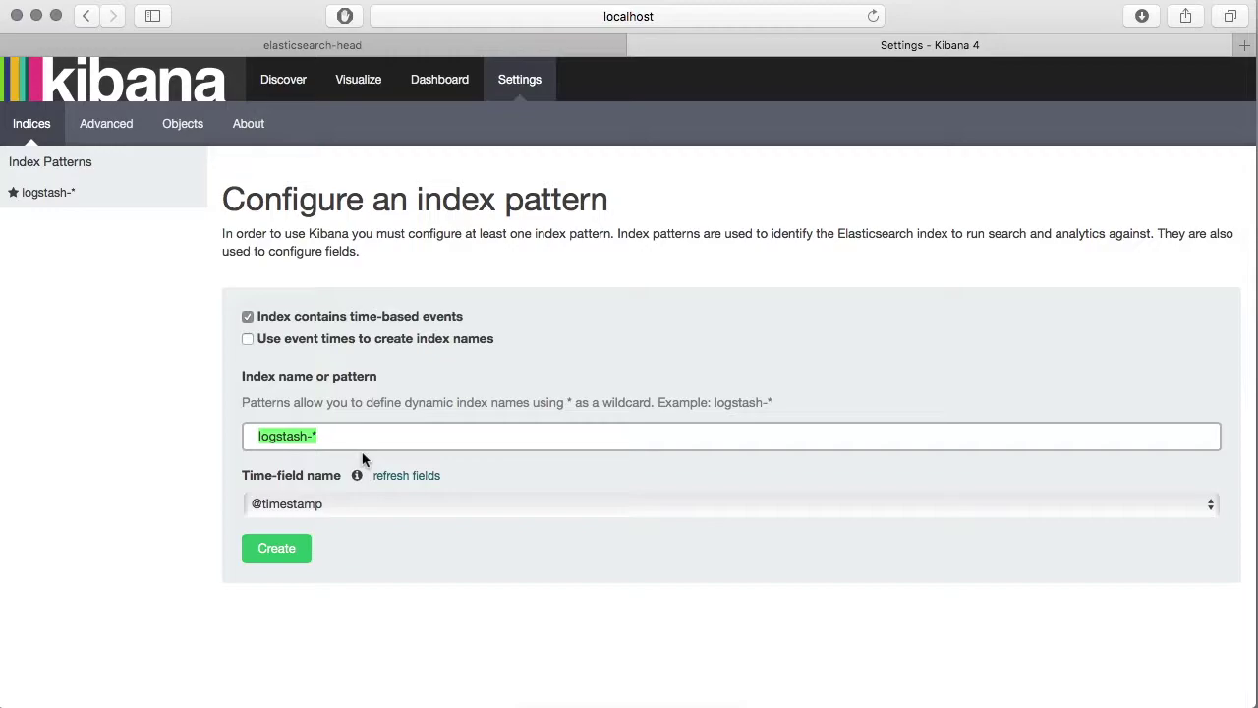
type("mortali")
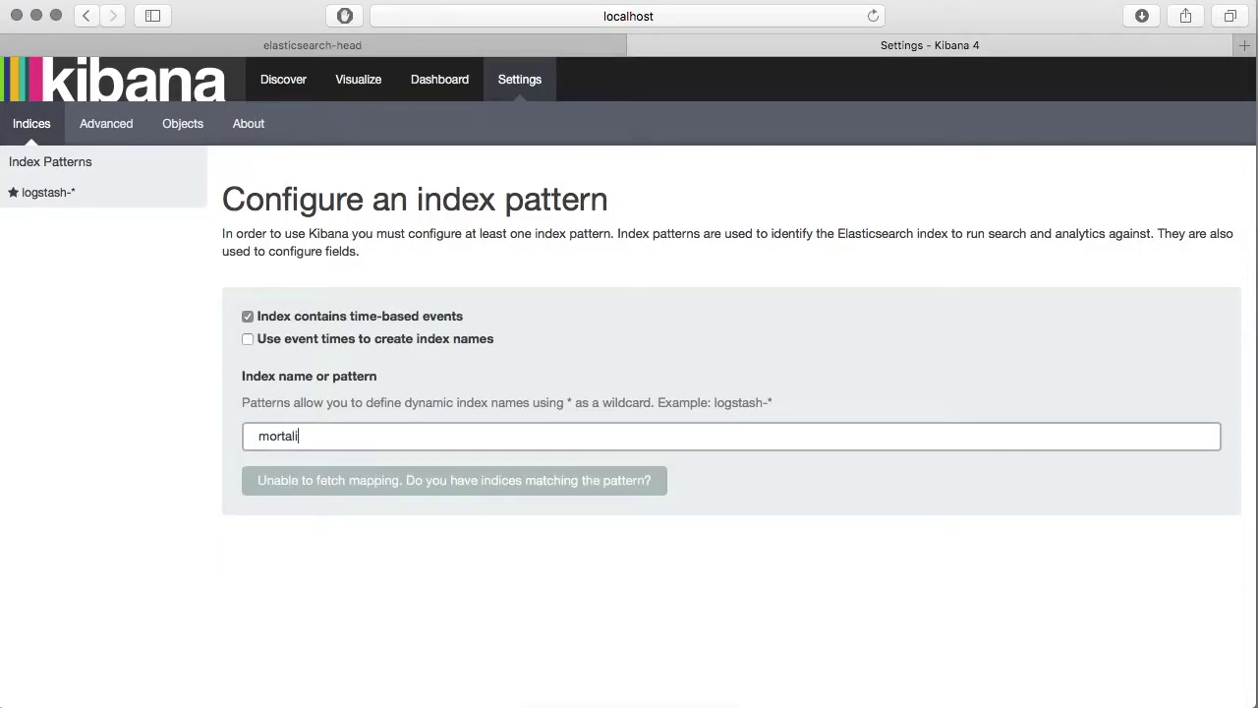
type("ty")
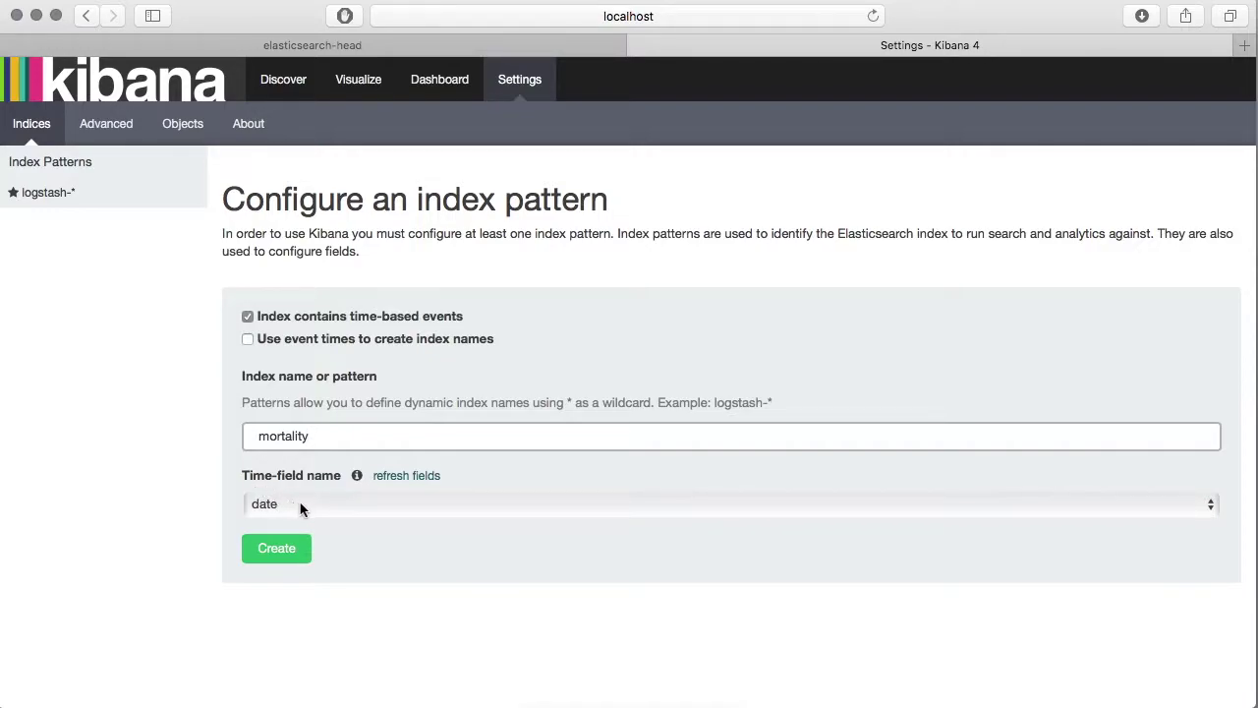
left_click(371, 507)
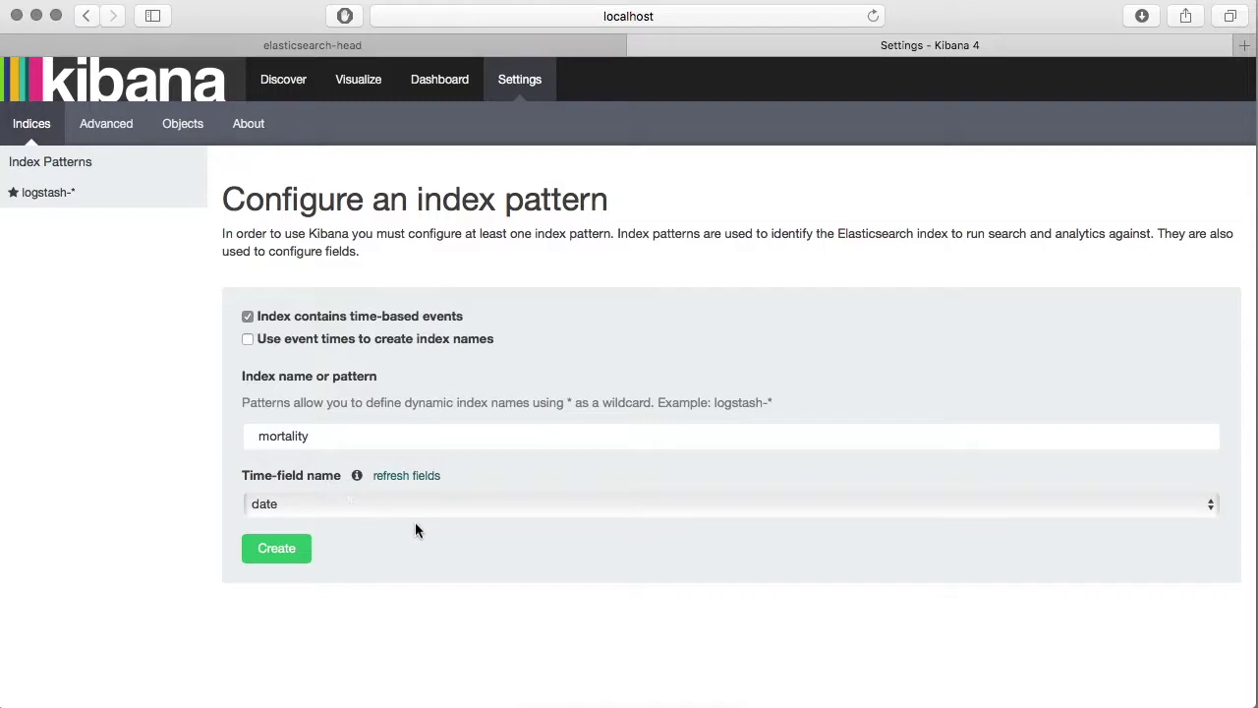
left_click(277, 549)
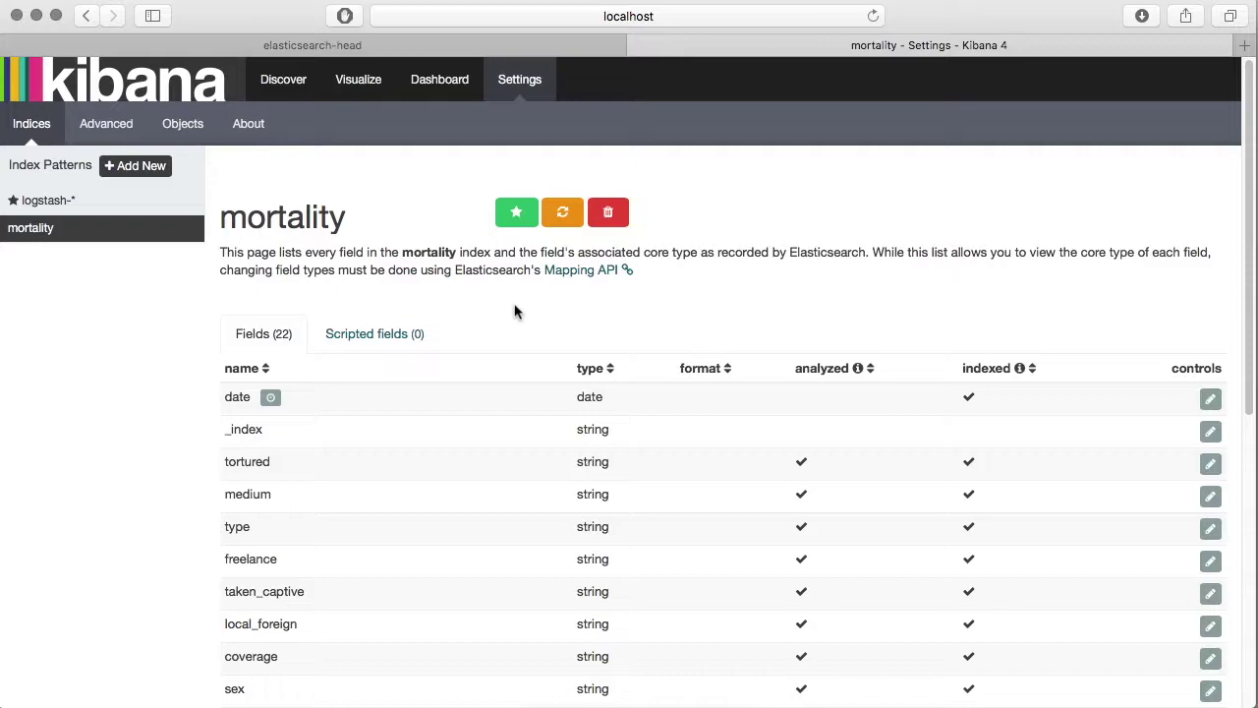
scroll(604, 514, "down", 5)
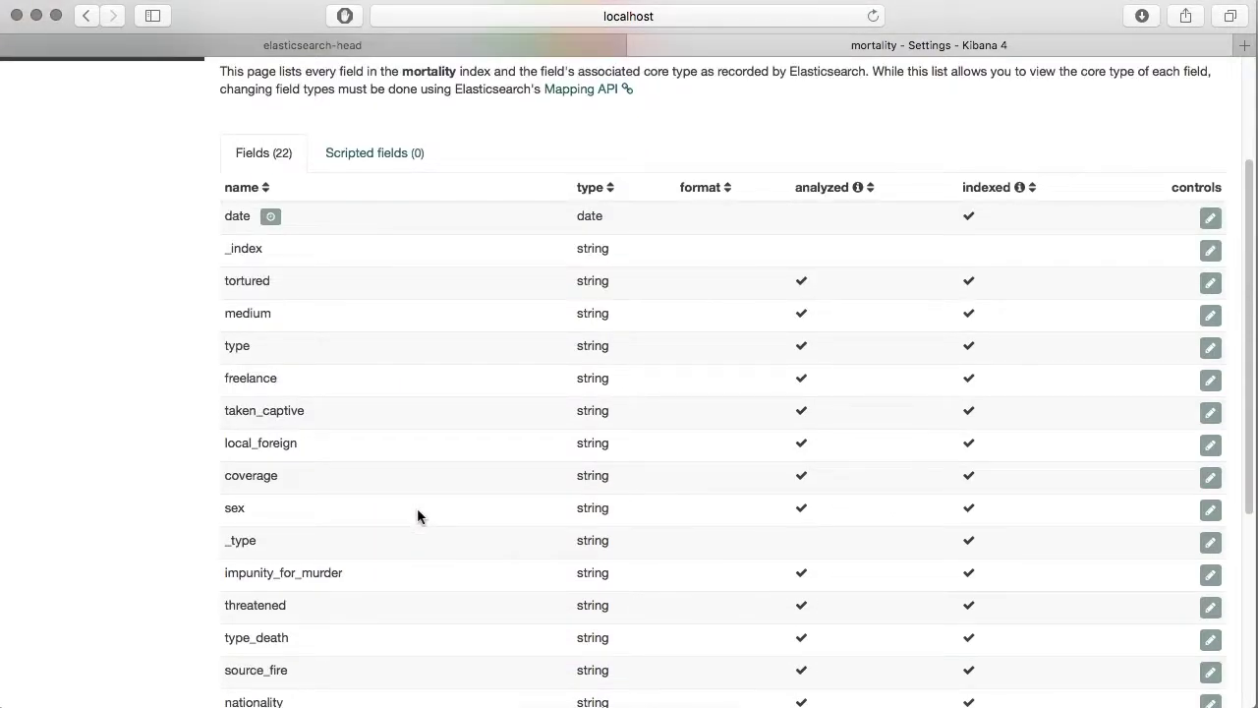
scroll(416, 507, "up", 5)
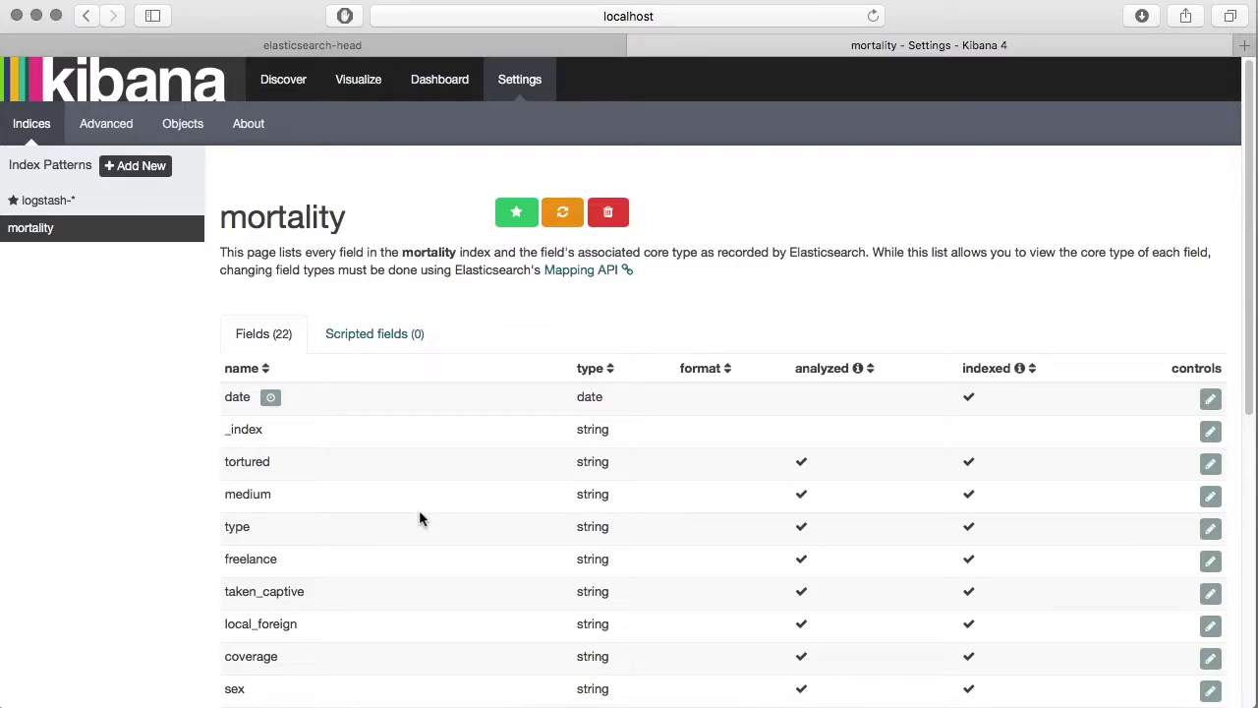
Explore the mortality index pattern in Discover instead of logstash-*, showing 427 hits
left_click(283, 80)
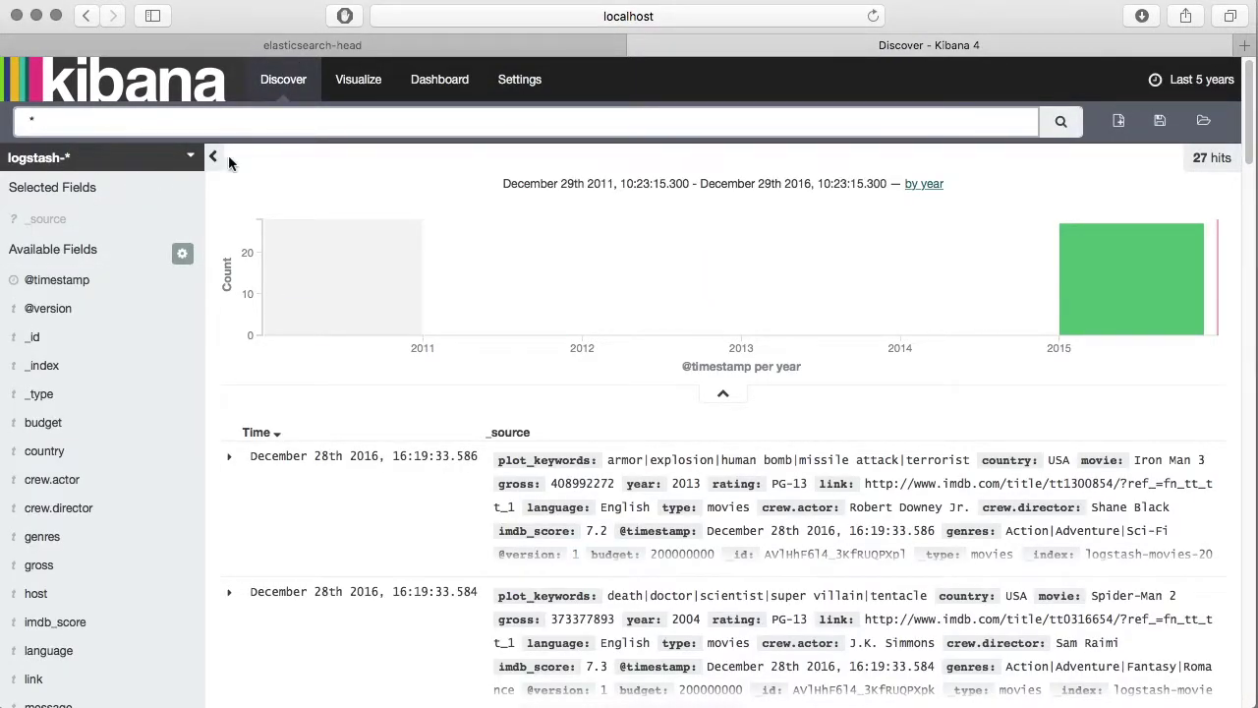
left_click(191, 158)
left_click(80, 187)
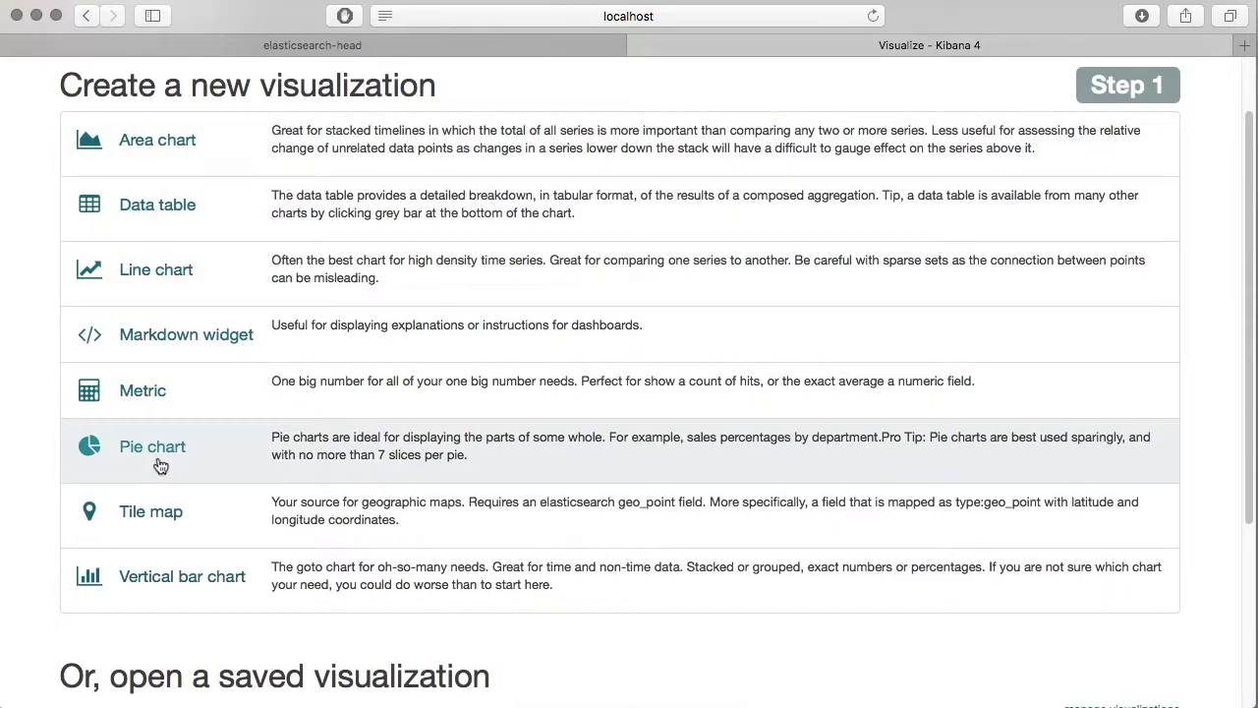
Start a new vertical bar chart from a new search on the mortality index pattern
left_click(155, 584)
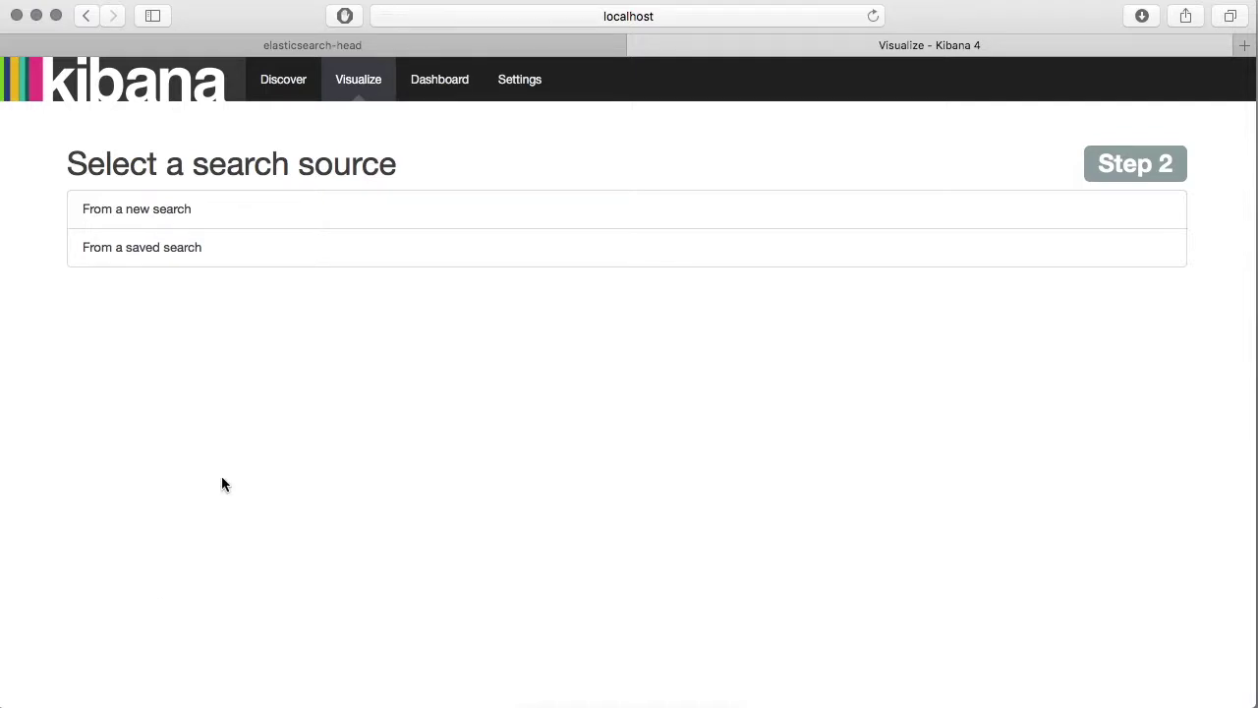
left_click(169, 216)
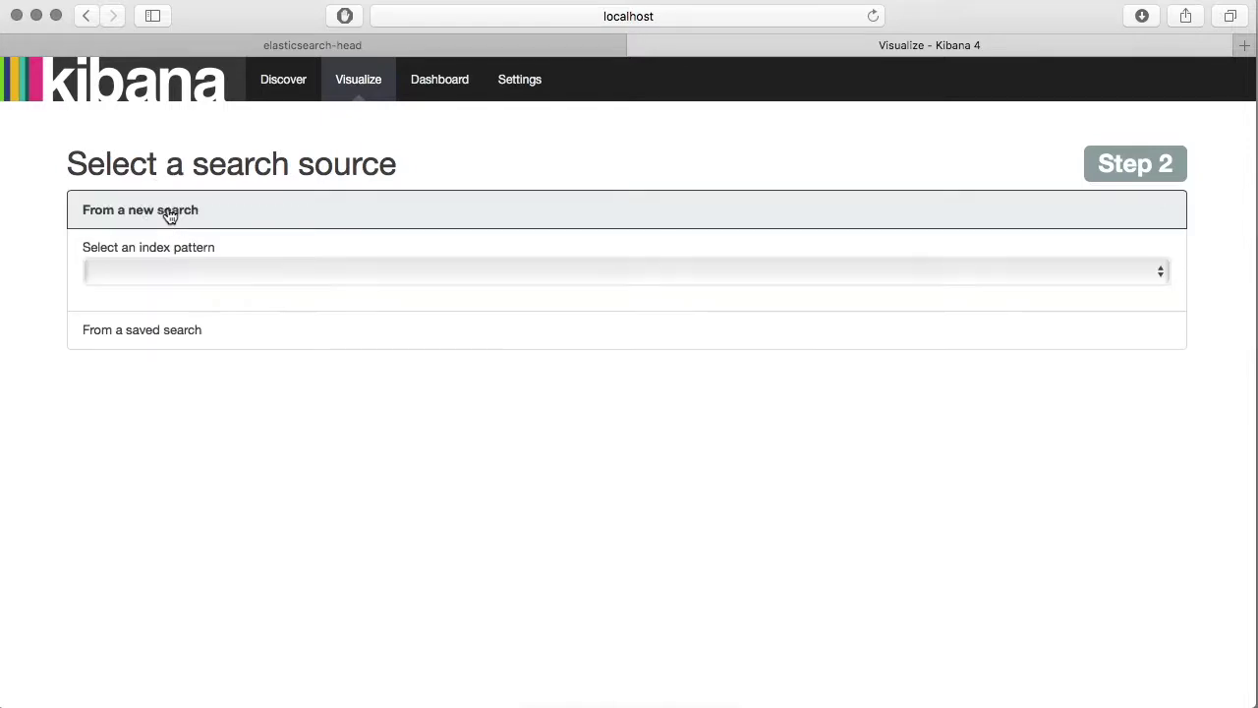
left_click(191, 272)
left_click(162, 315)
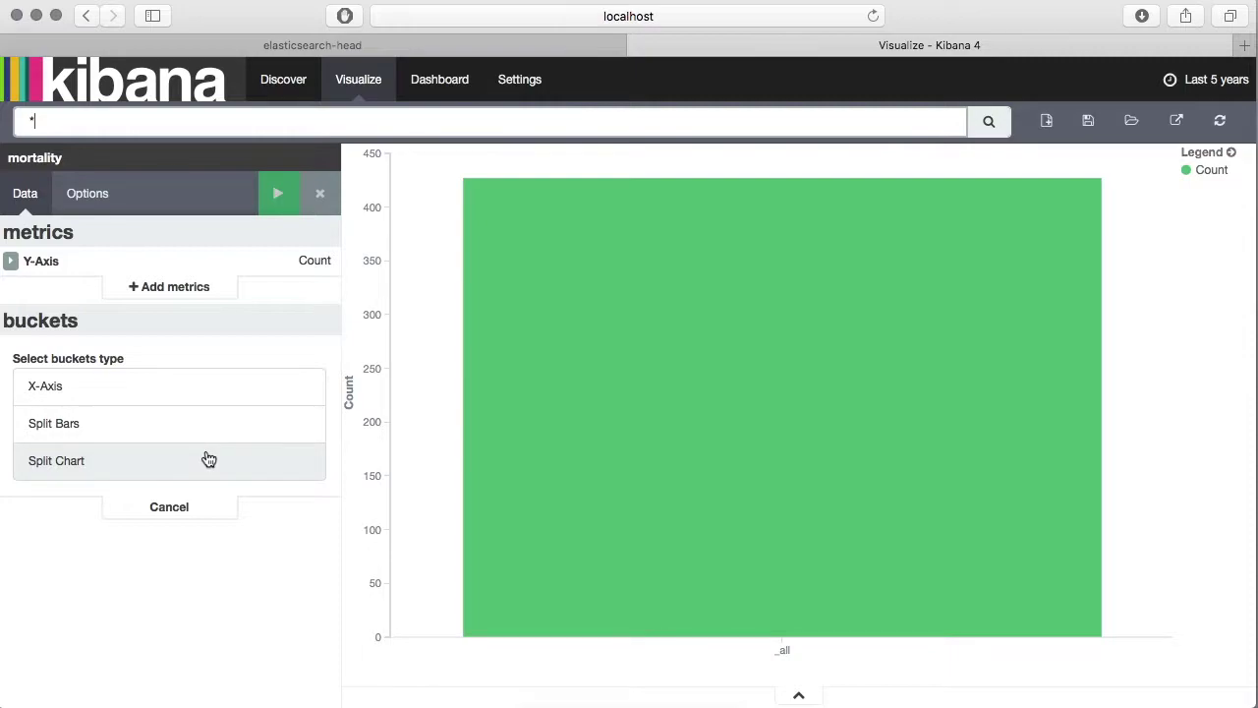
mouse_move(941, 548)
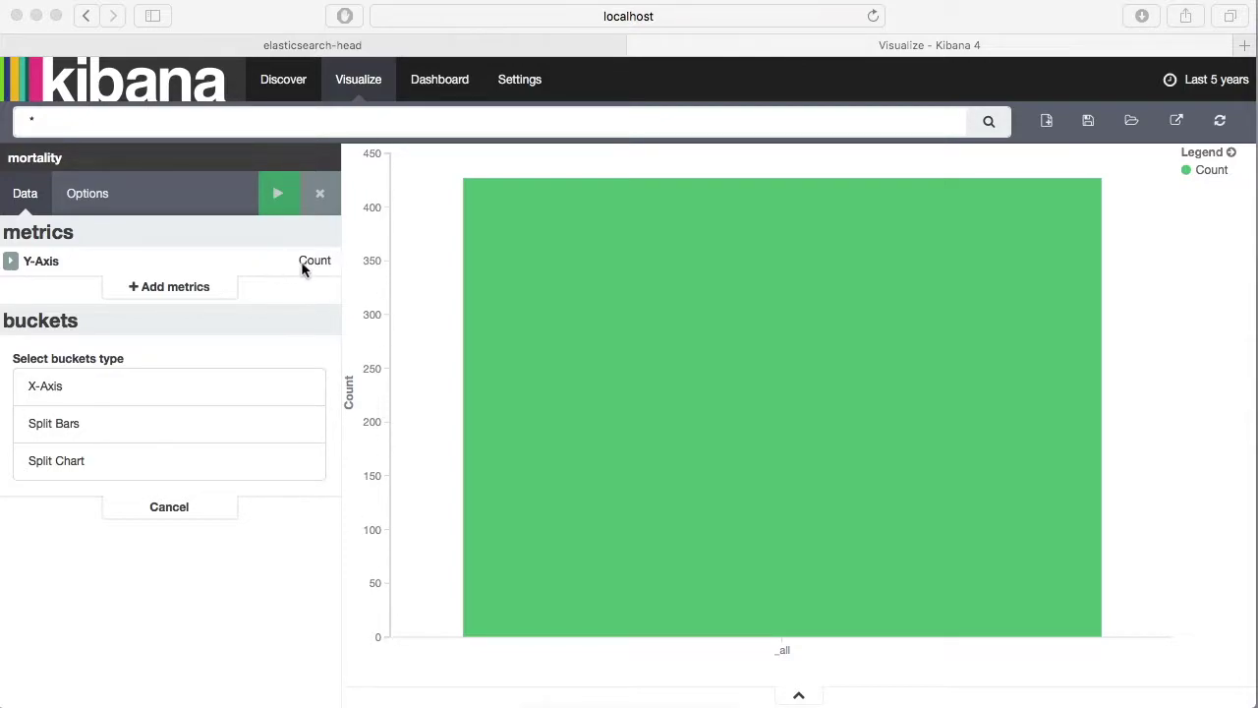
Bucket the X-axis by Date Histogram with a Yearly interval and apply it
left_click(51, 391)
left_click(51, 391)
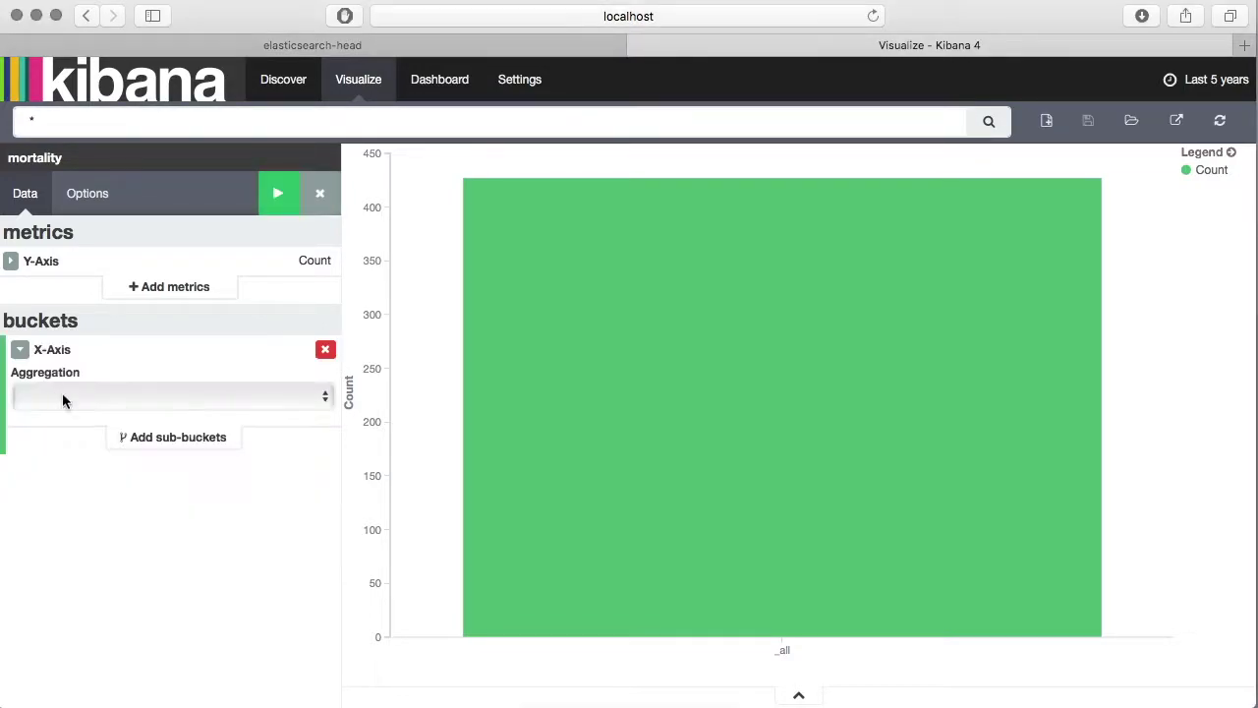
left_click(93, 392)
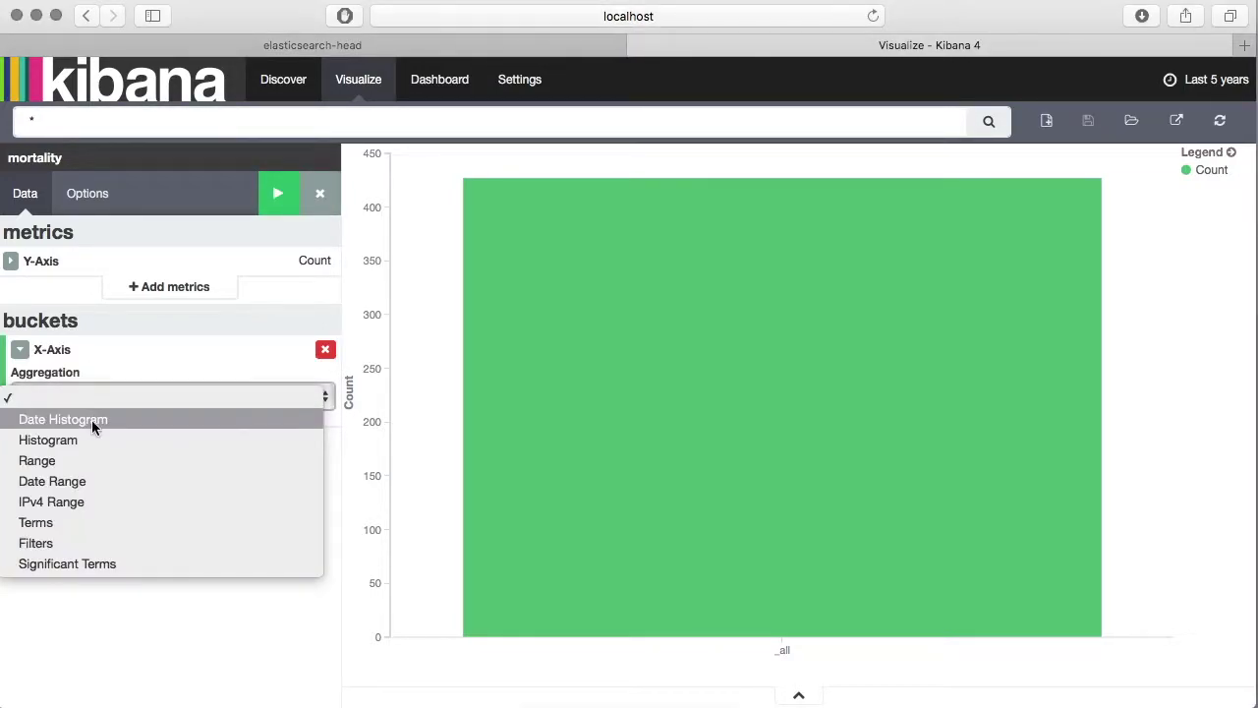
left_click(92, 422)
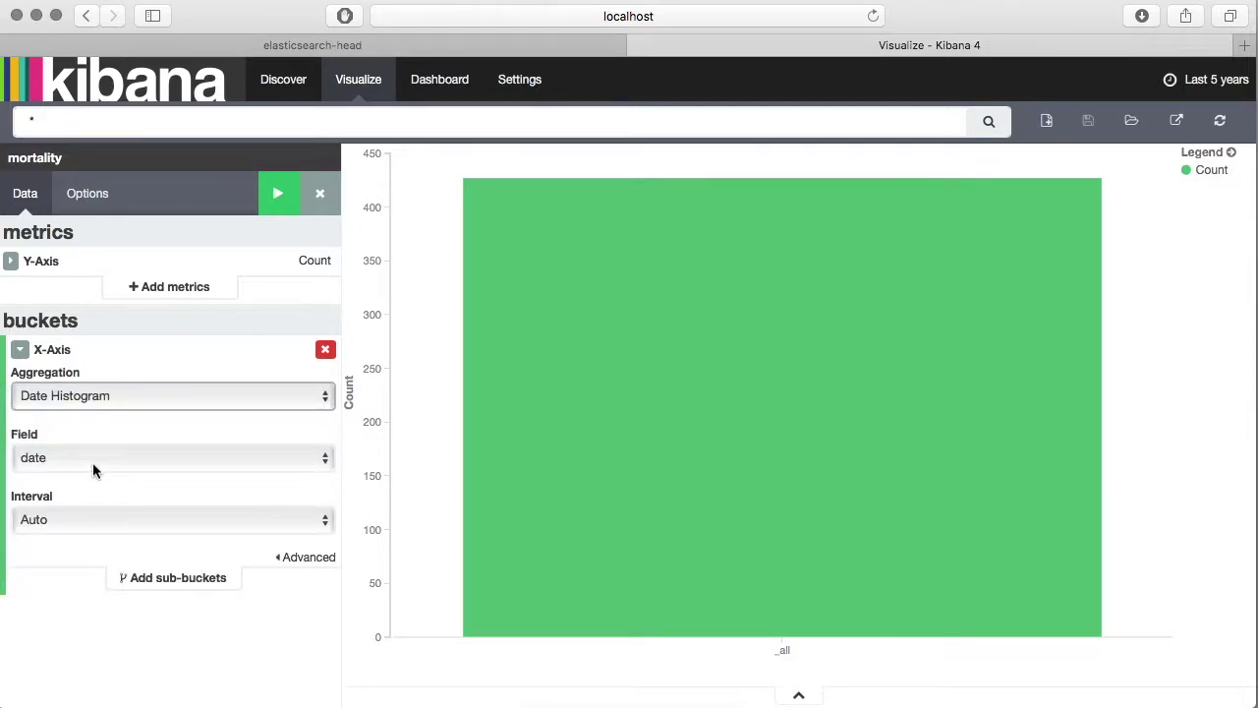
left_click(98, 518)
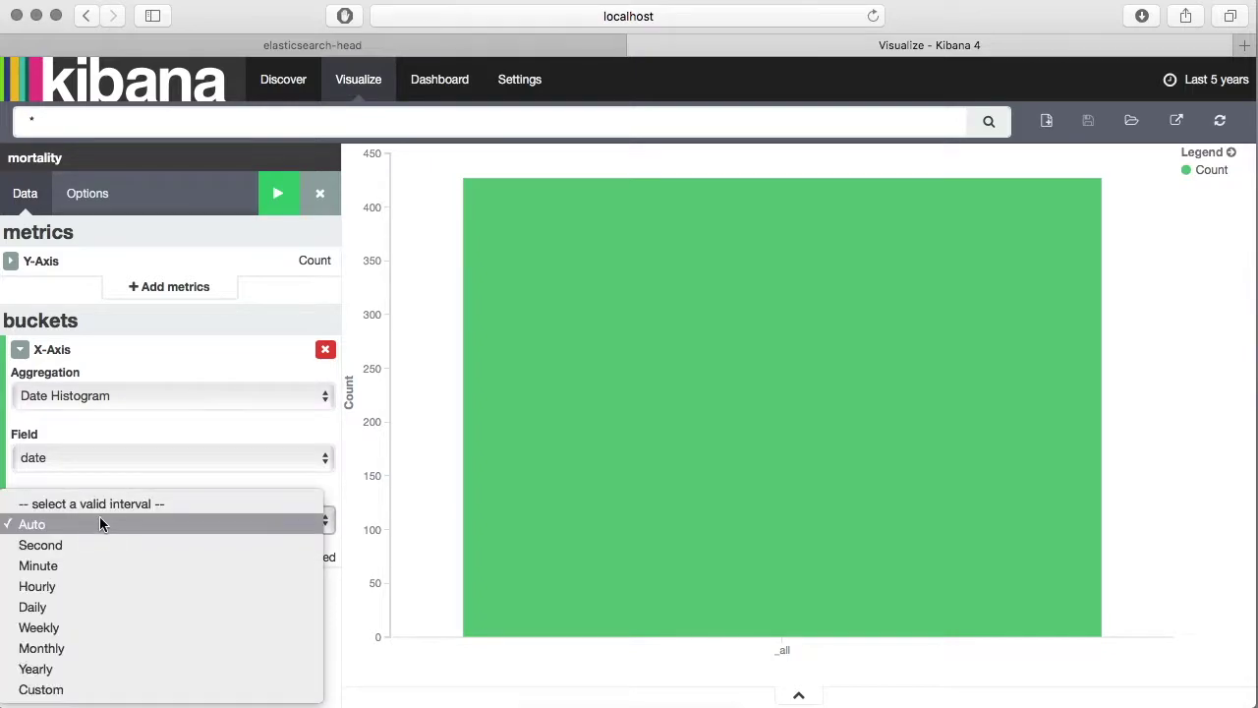
left_click(83, 670)
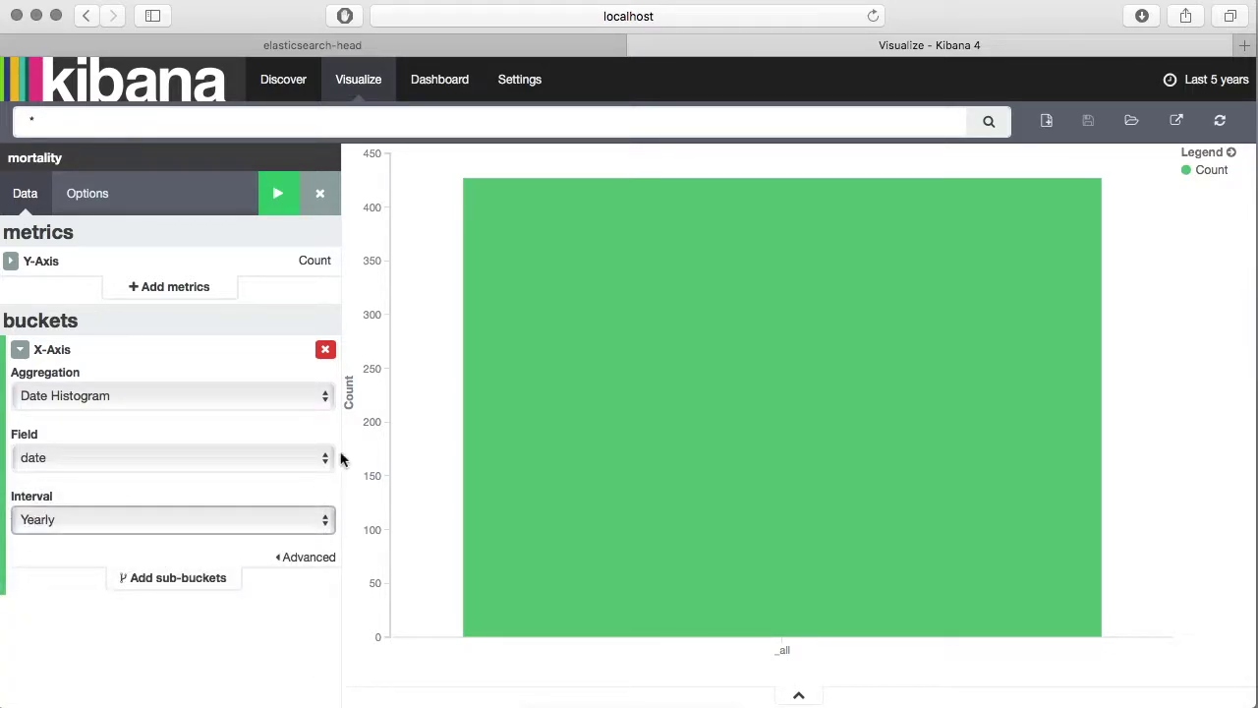
left_click(275, 190)
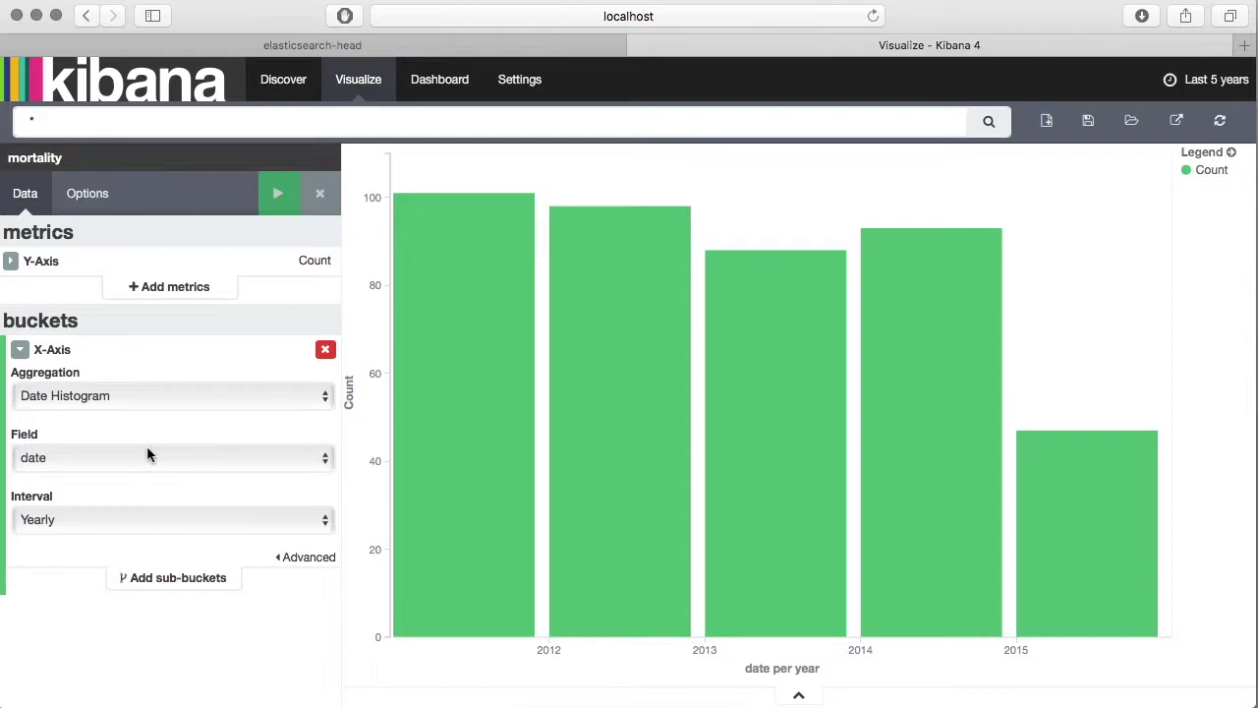
left_click(185, 580)
Split the bars with a Terms sub-aggregation on country_killed, top 5, and apply
scroll(160, 573, "down", 1)
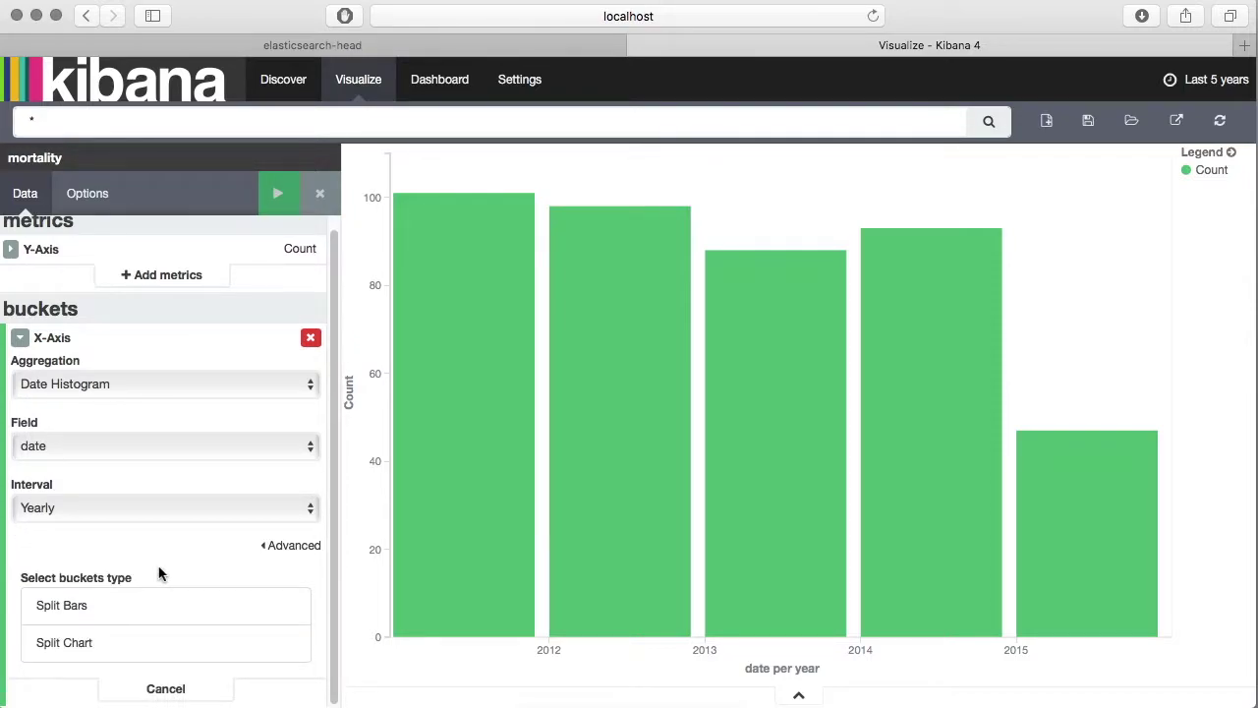
left_click(106, 609)
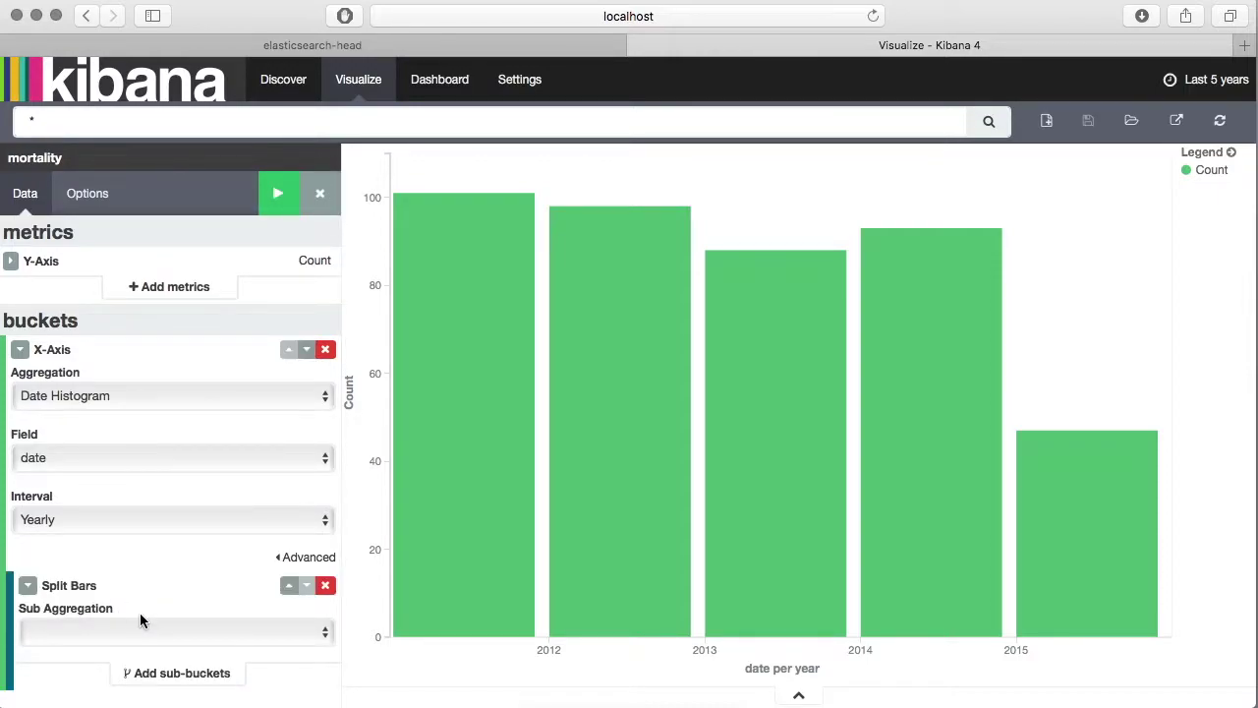
left_click(147, 640)
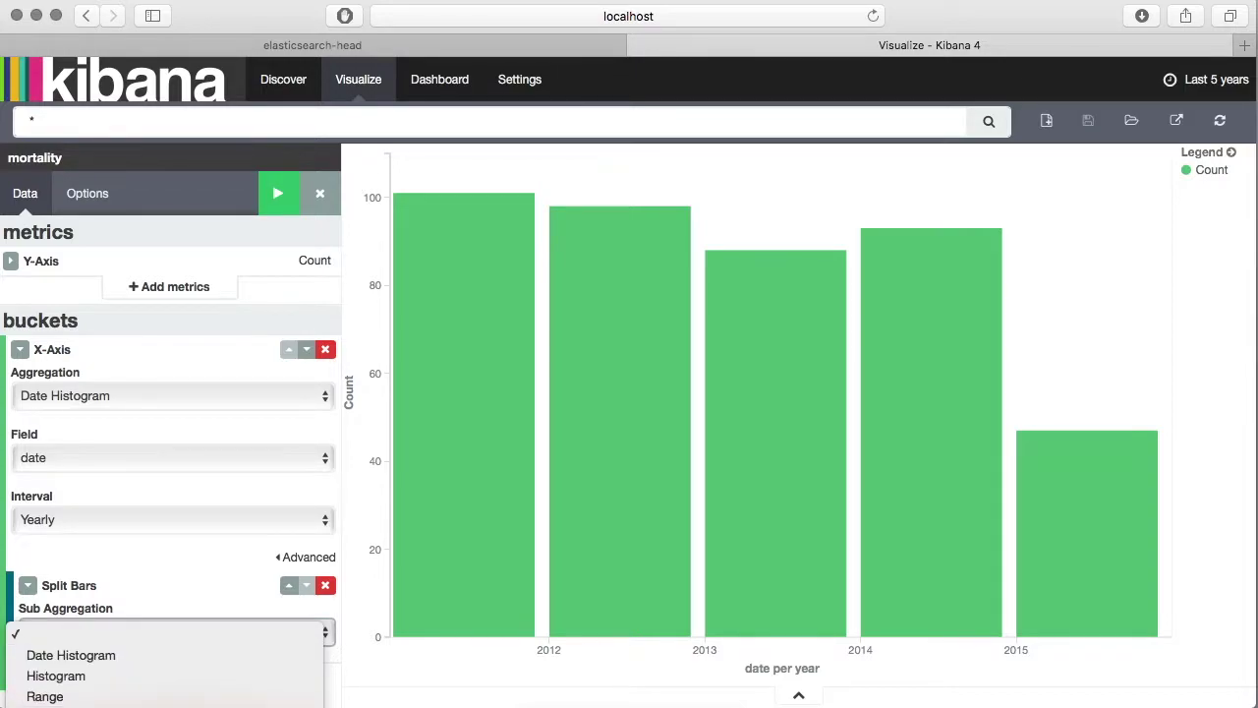
left_click(45, 704)
scroll(161, 565, "down", 3)
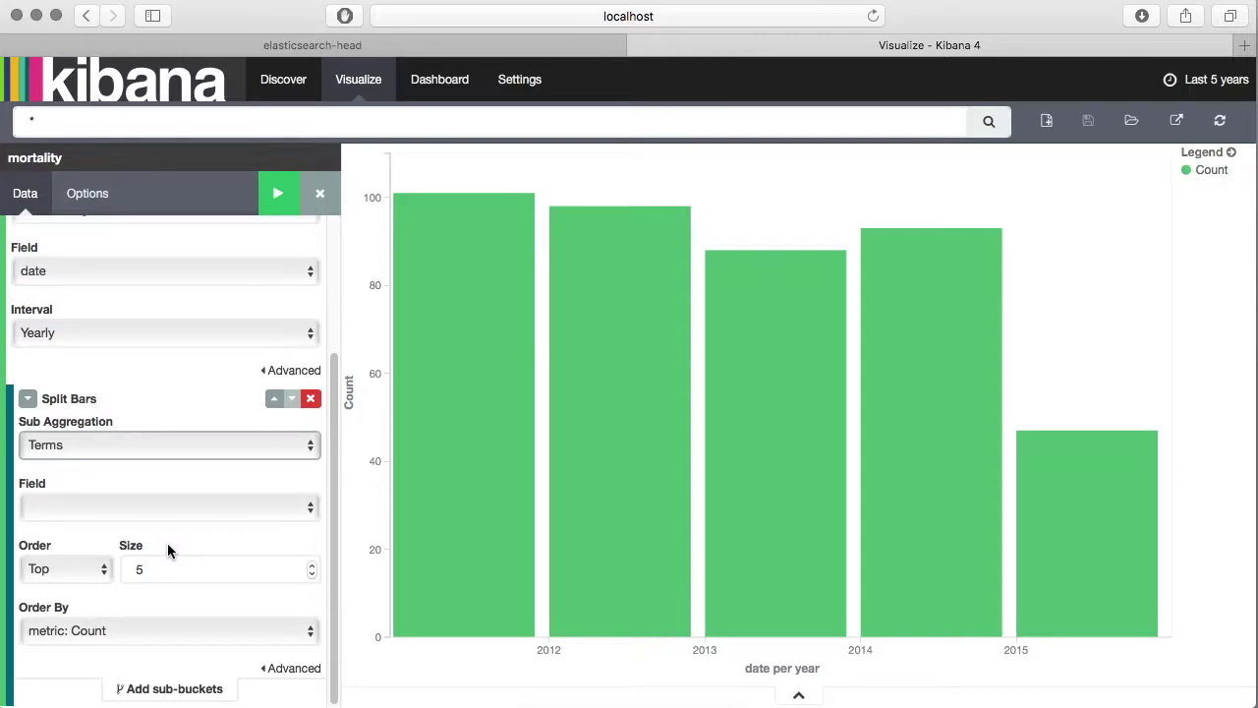
left_click(148, 507)
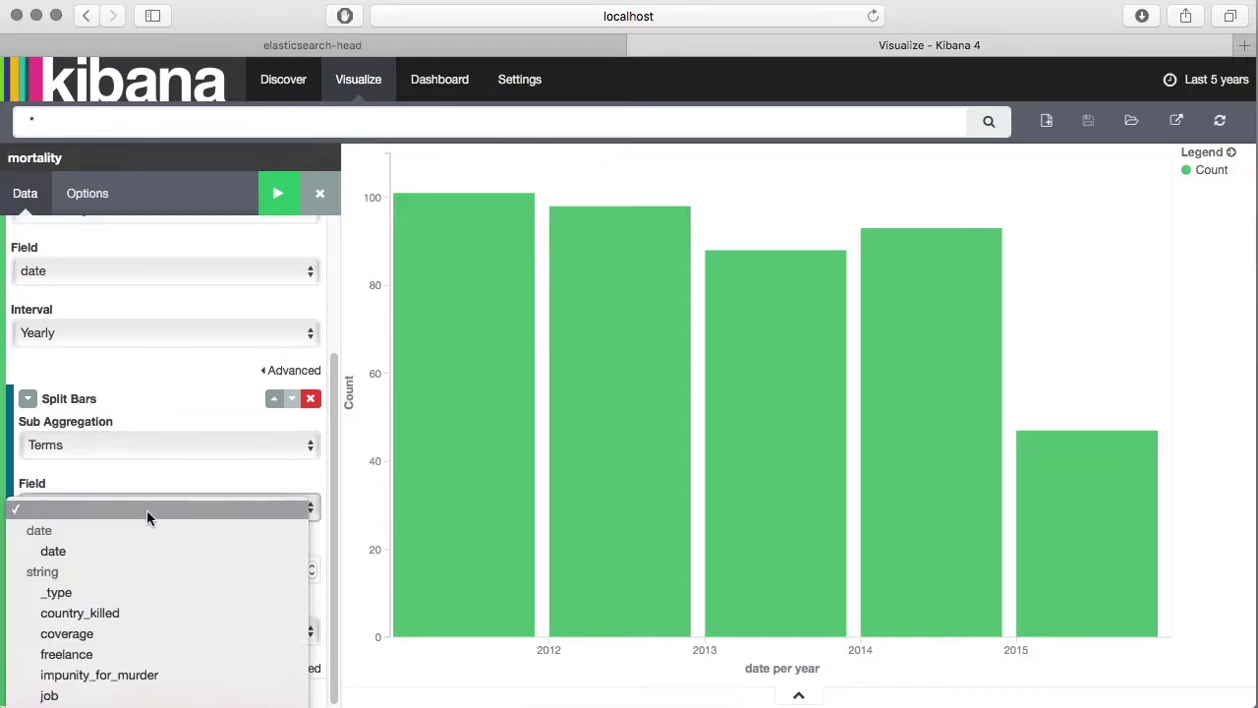
left_click(123, 610)
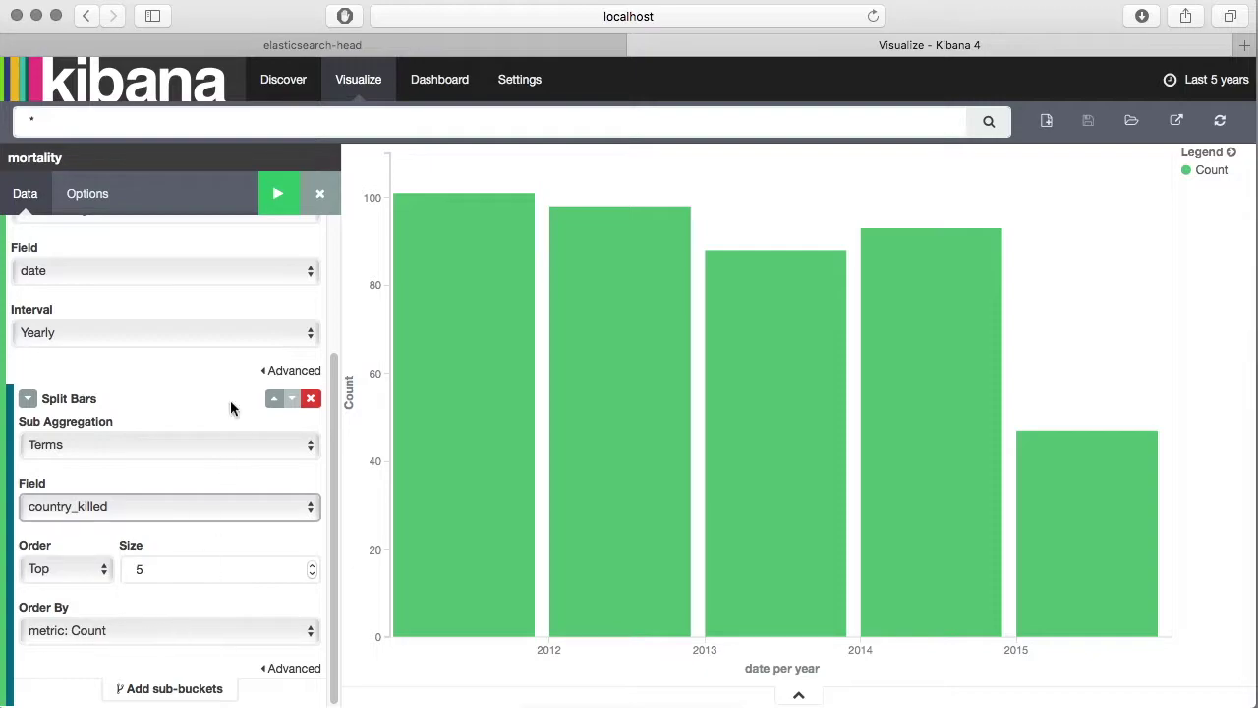
left_click(279, 197)
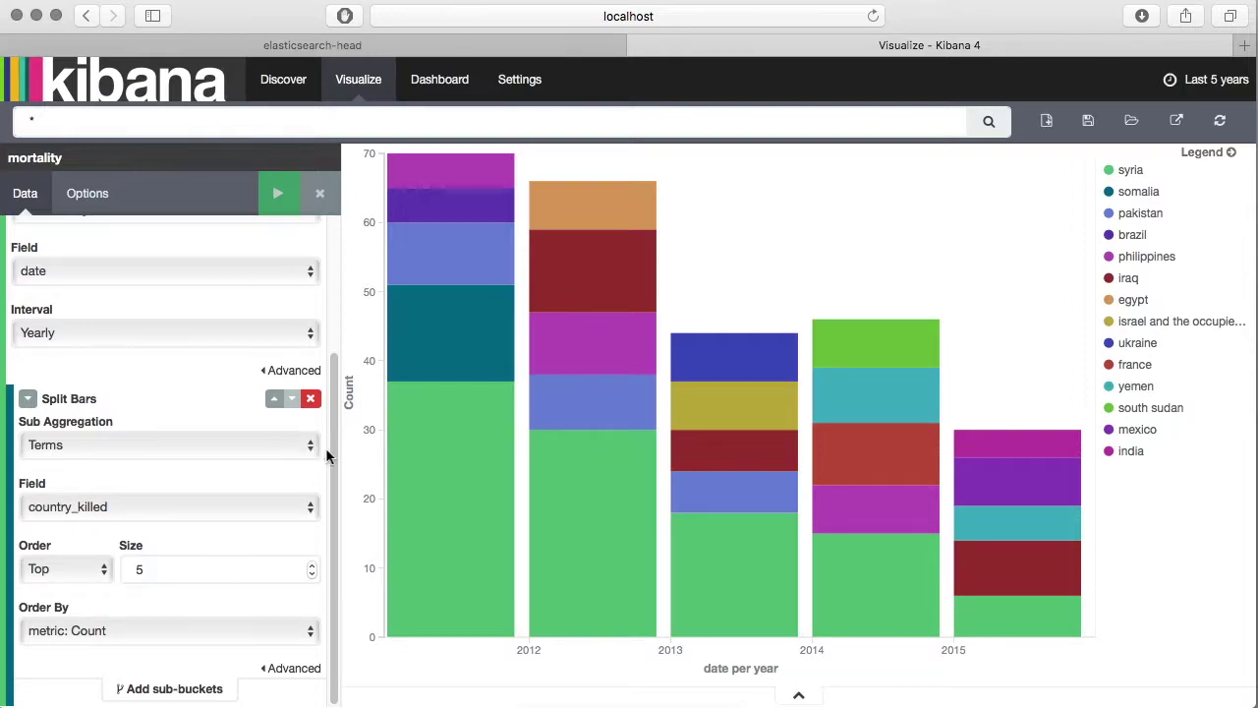
mouse_move(447, 447)
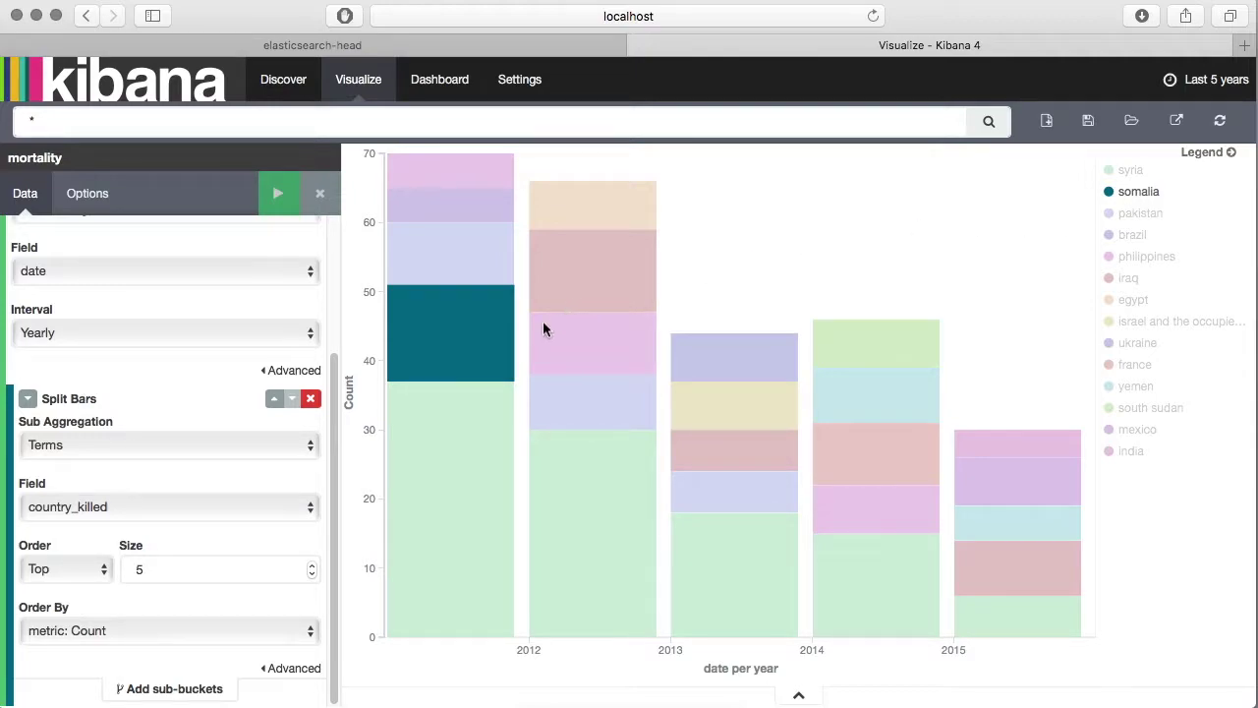
mouse_move(428, 341)
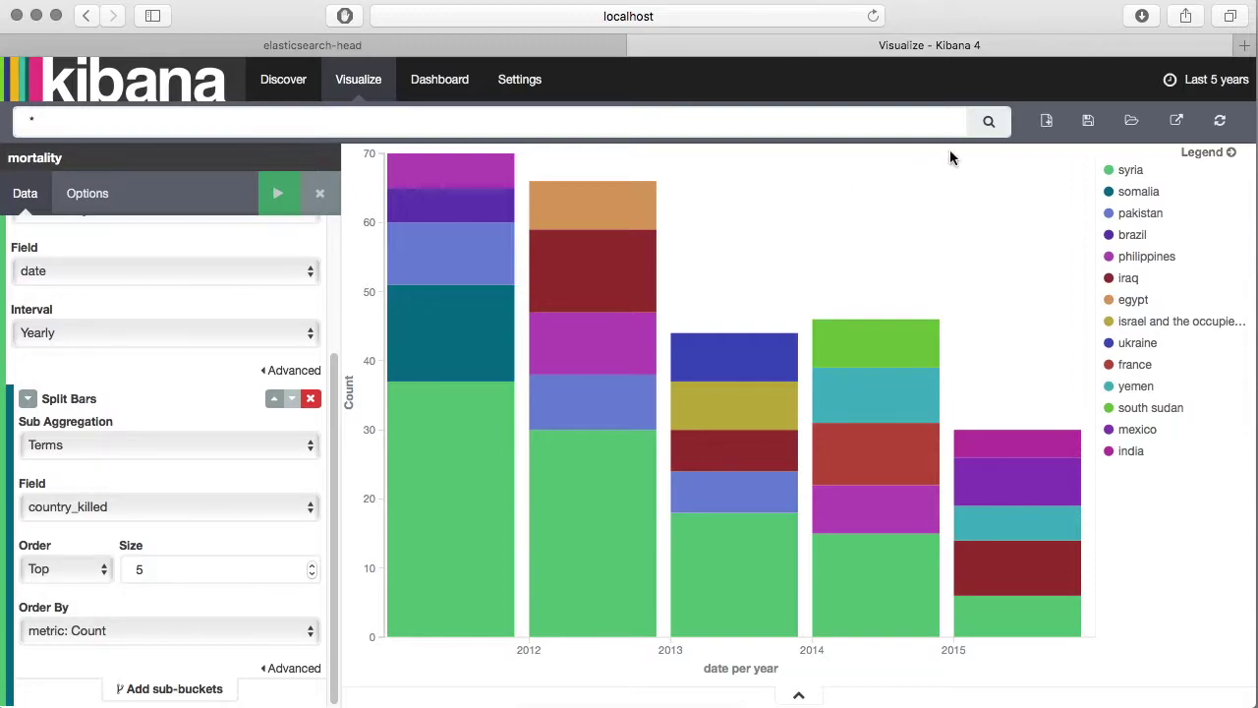
left_click(1205, 87)
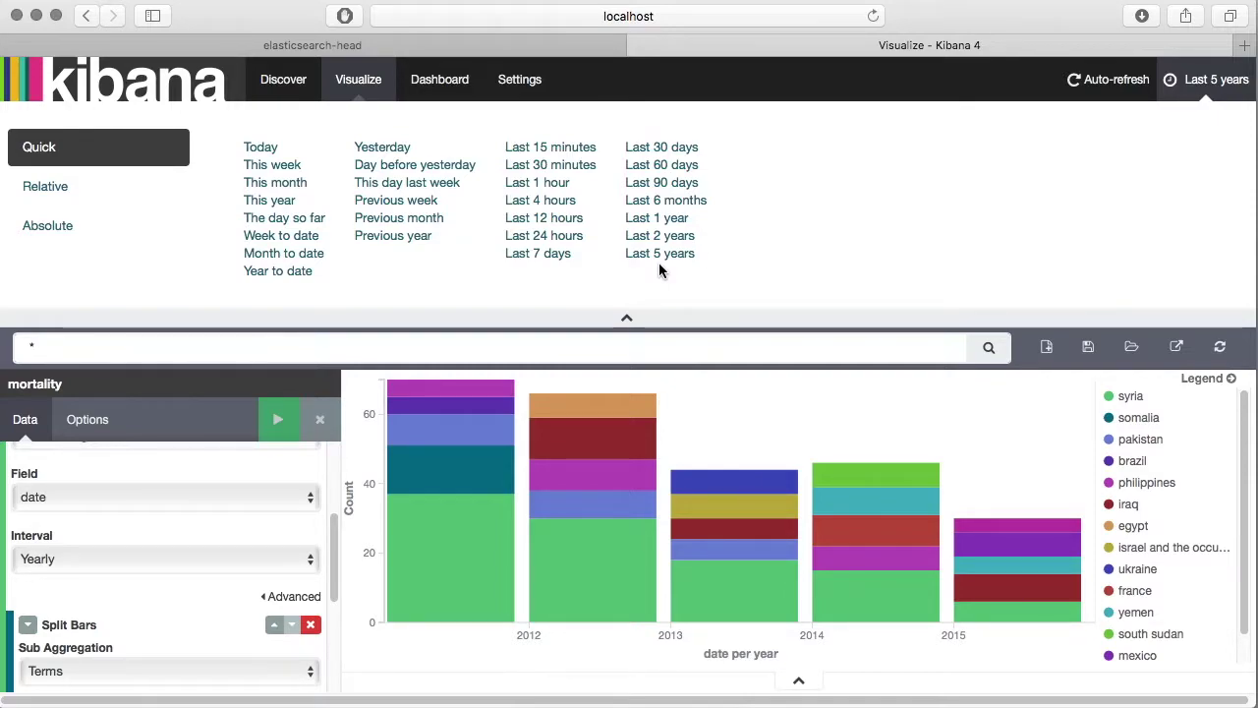
left_click(659, 258)
left_click(660, 221)
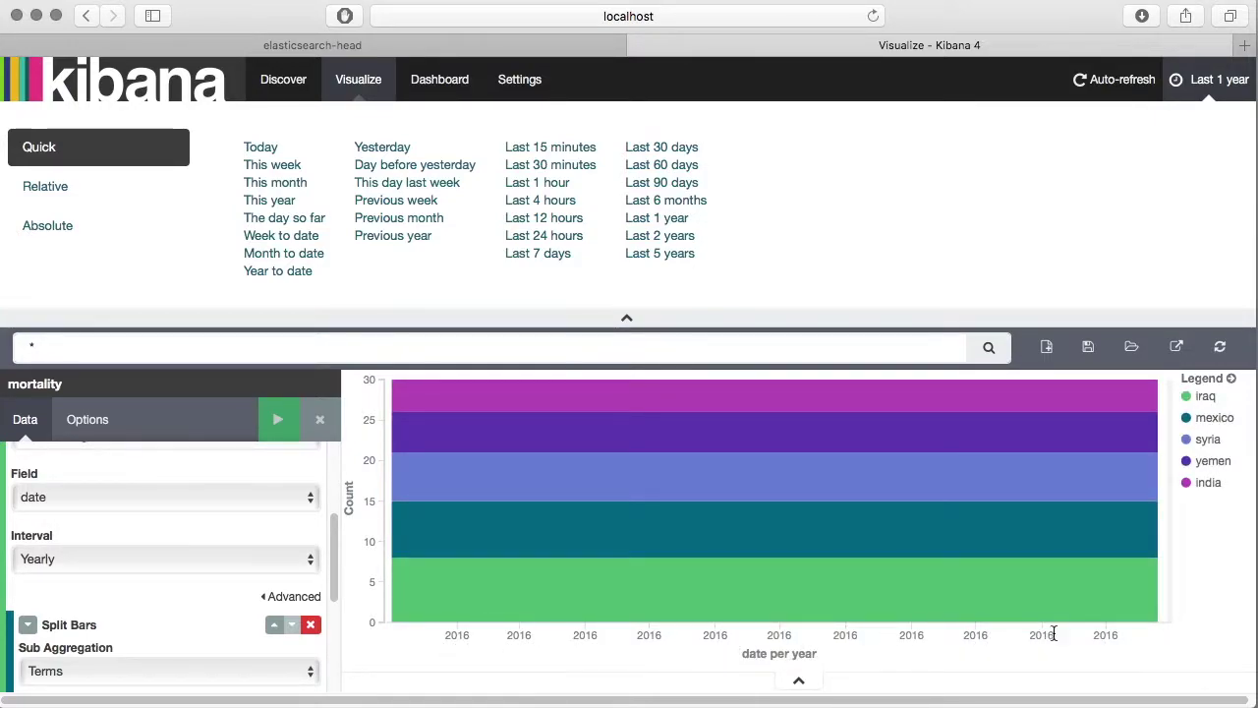
left_click(676, 256)
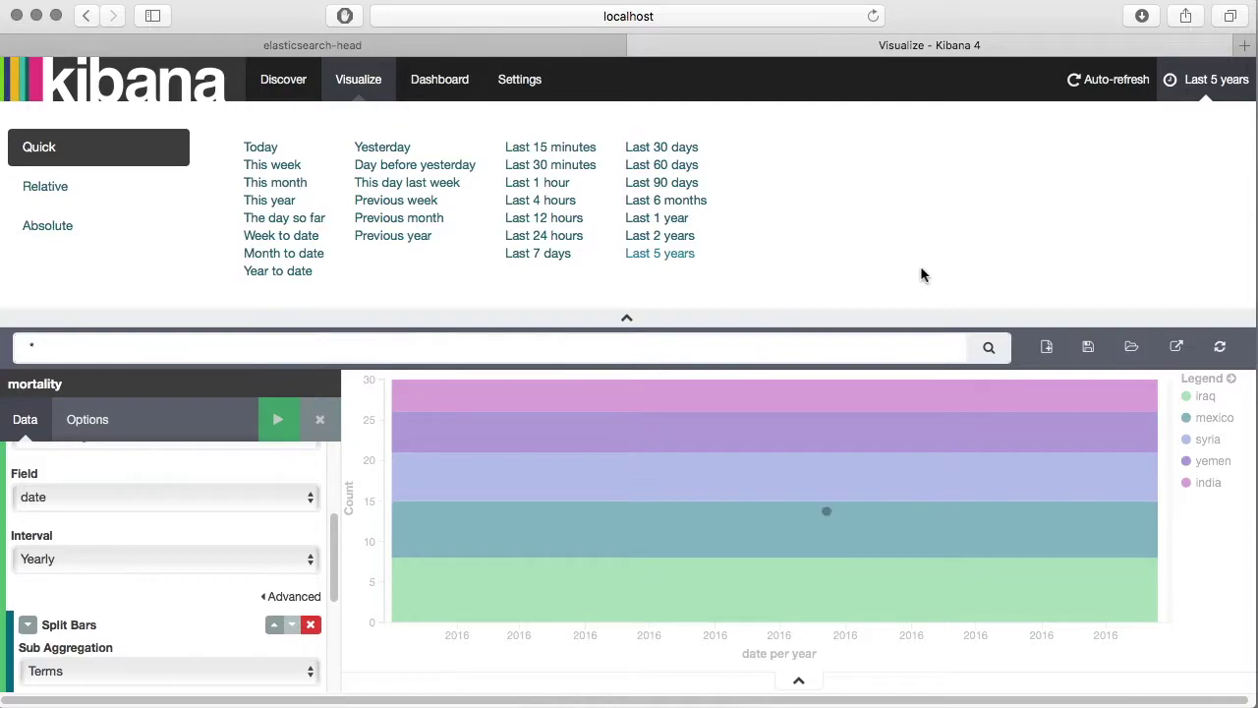
left_click(1211, 81)
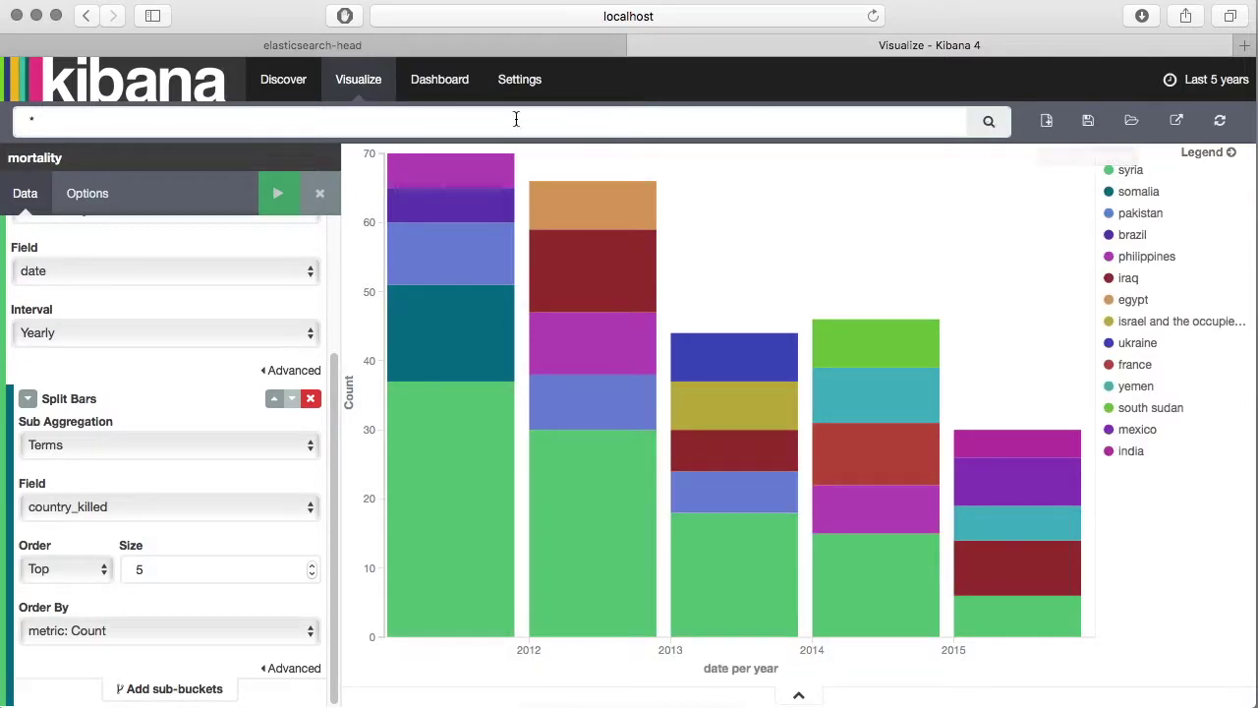
Save the chart under the title 'Mortality_Count_Worldwide_In_Last_5_Years'
left_click(1089, 122)
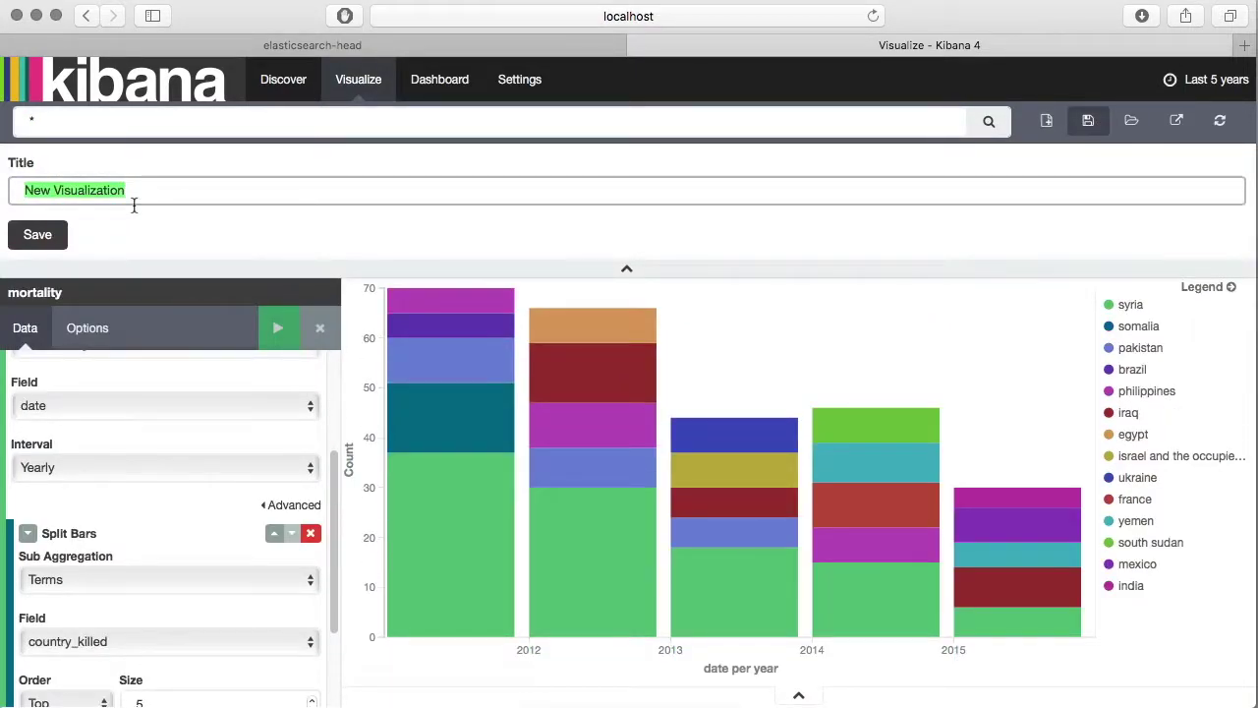
type("Mor")
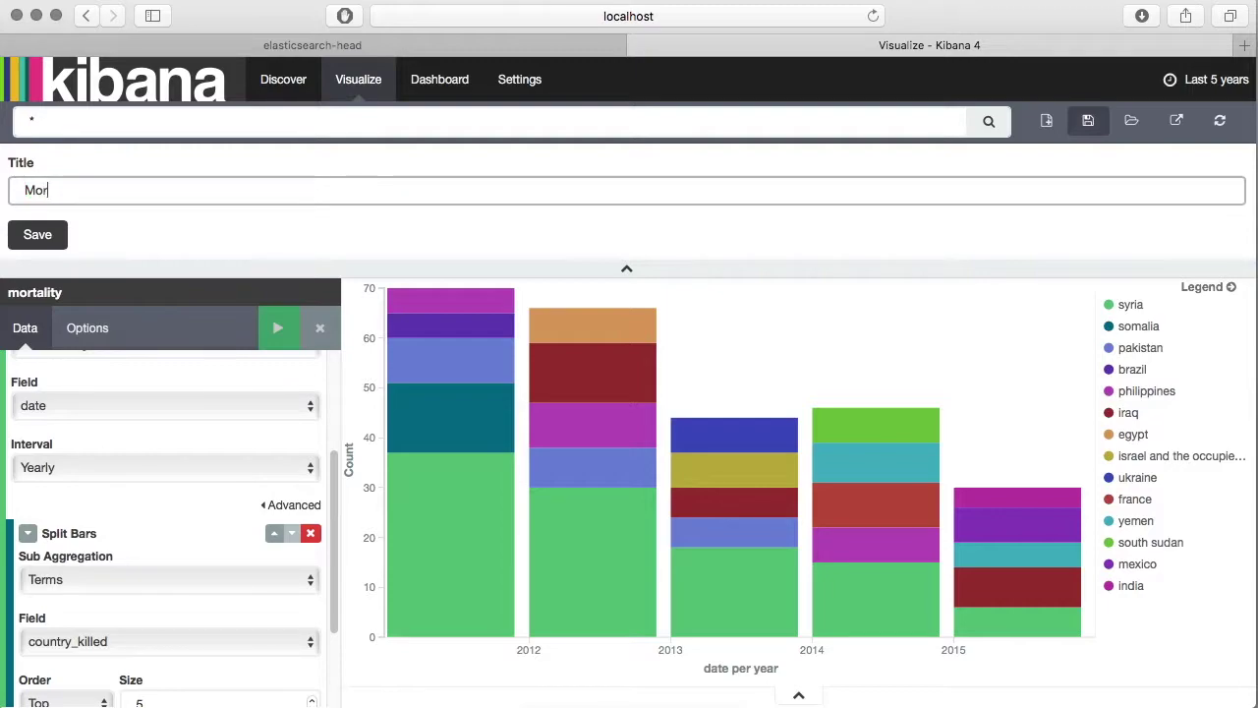
type("tality_In_Last_")
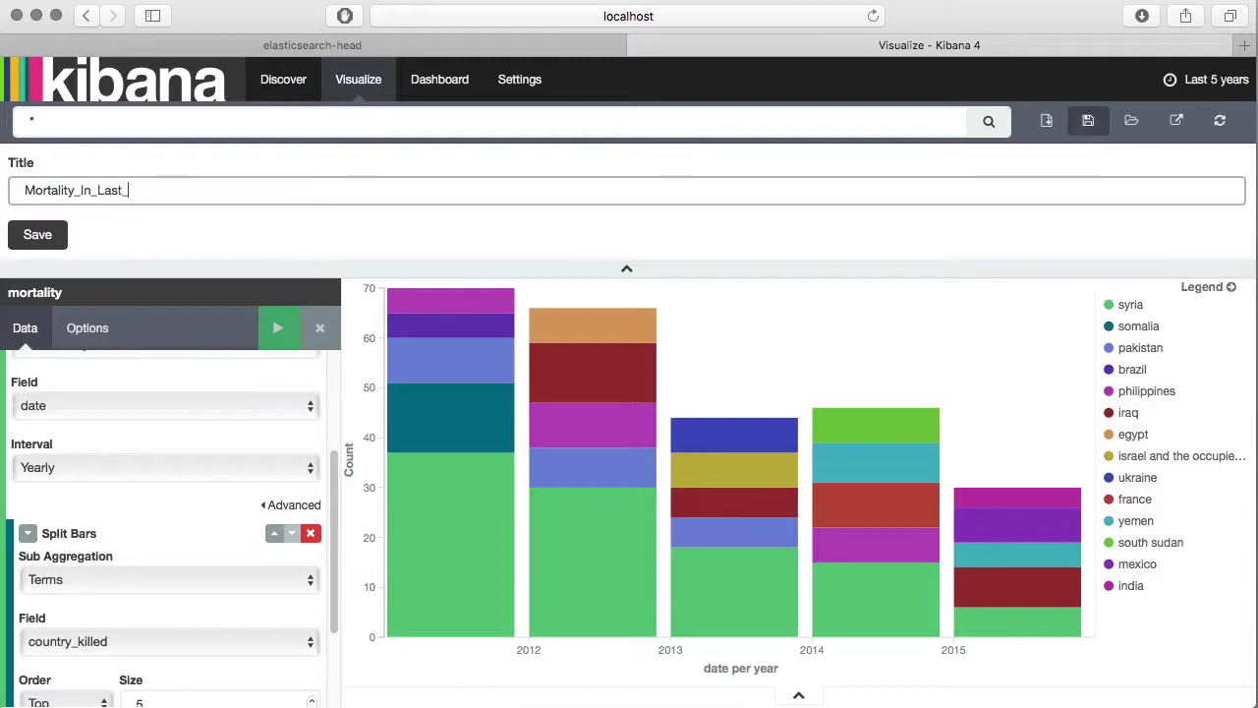
type("5_")
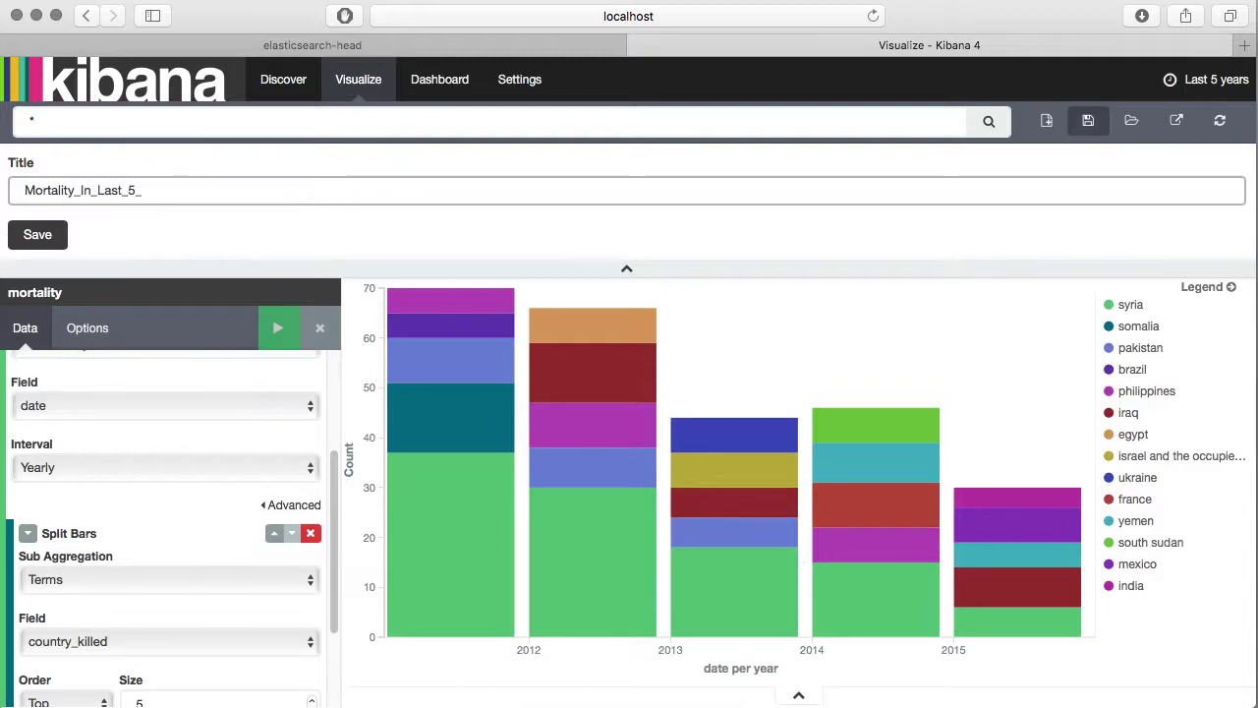
type("Years")
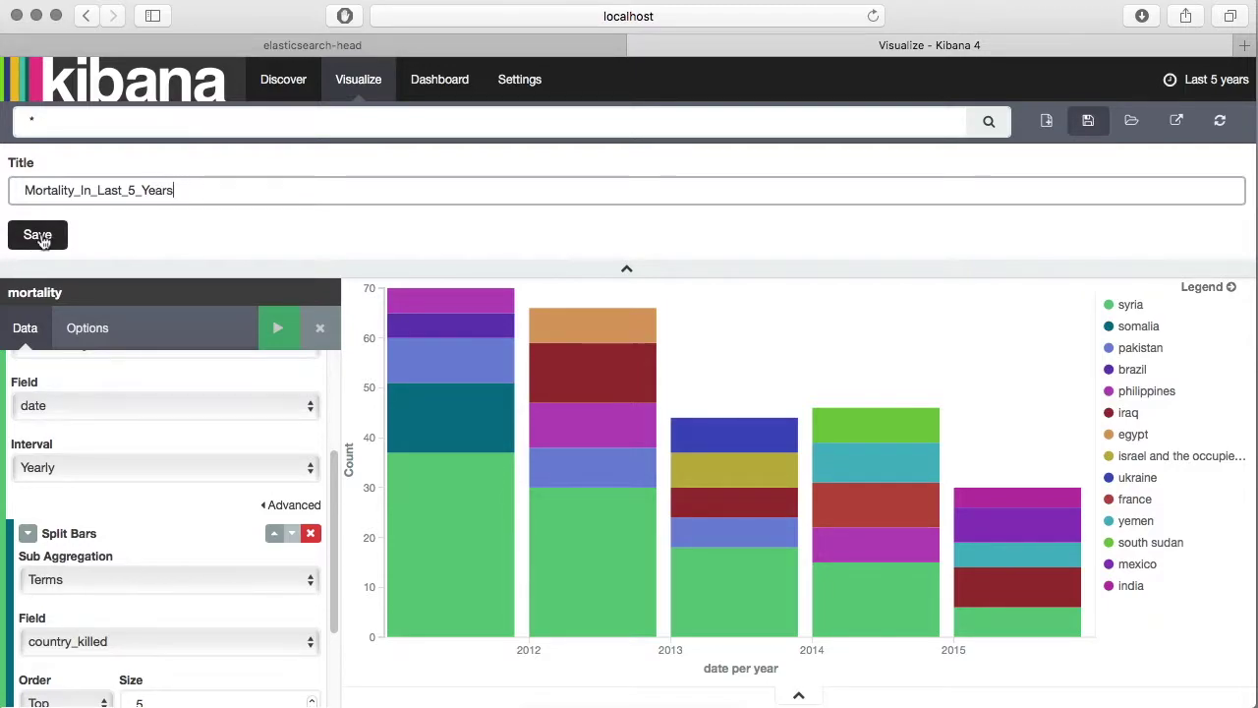
left_click(75, 190)
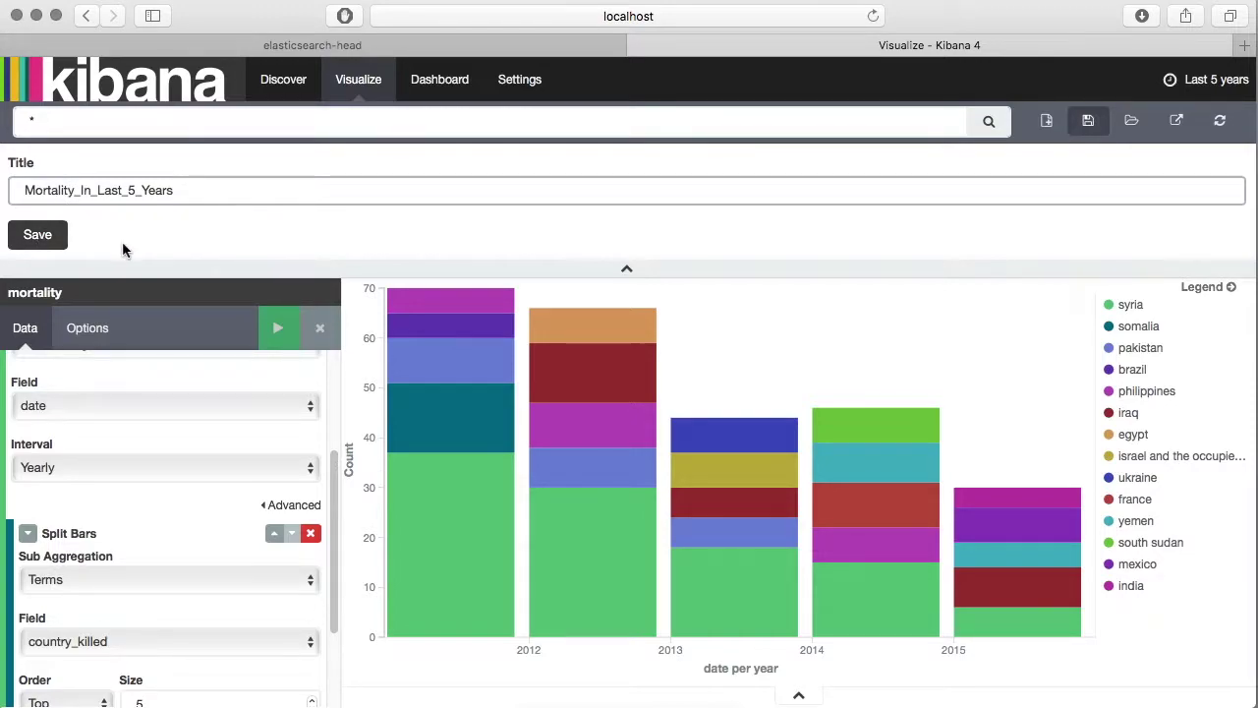
type("_Count_World")
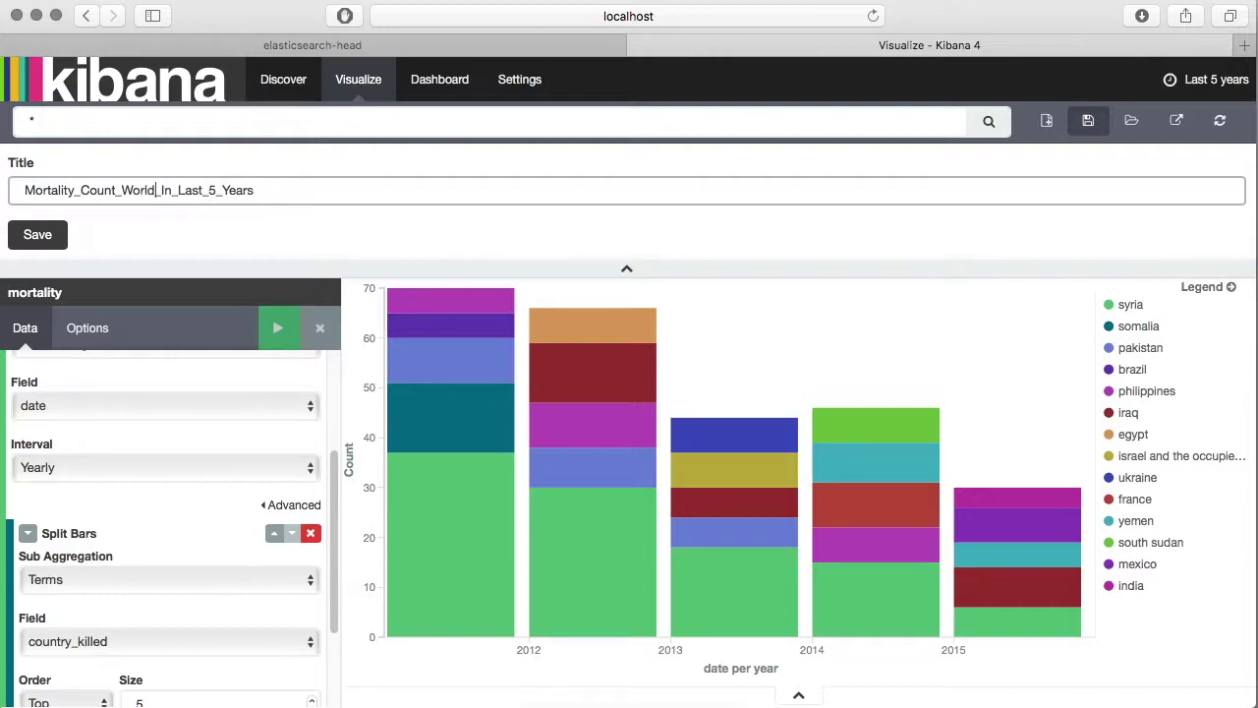
type("wide")
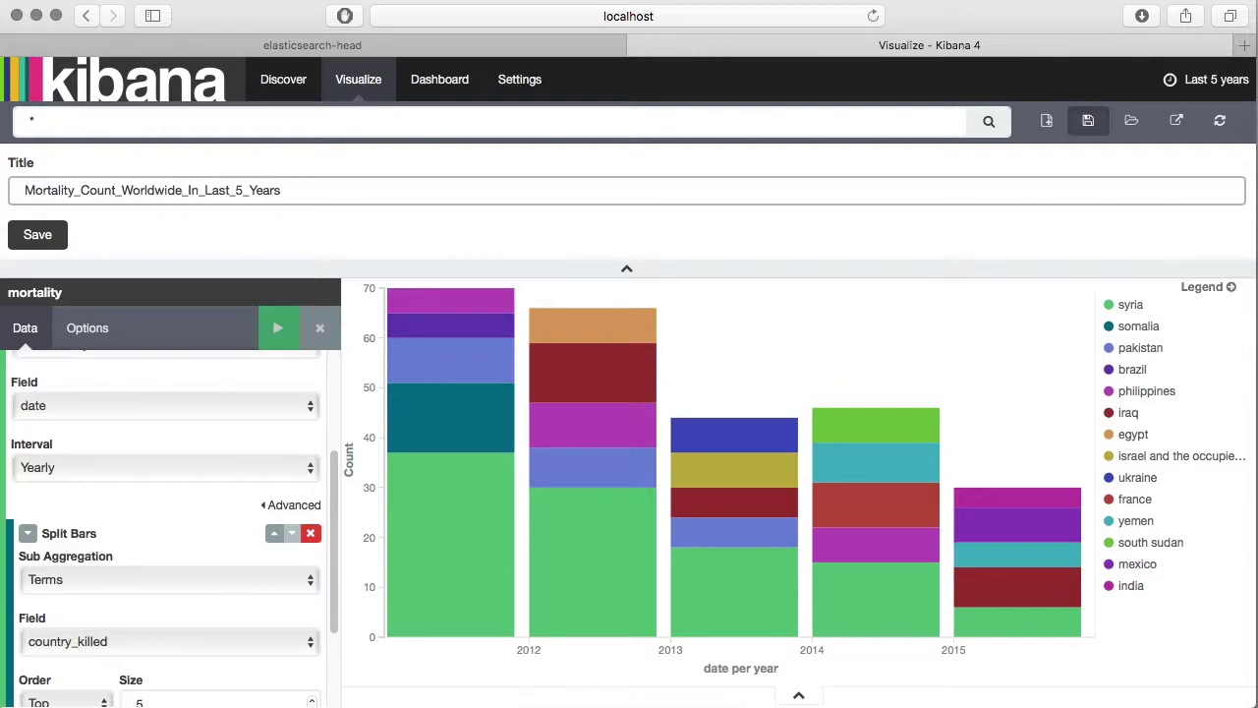
left_click(37, 235)
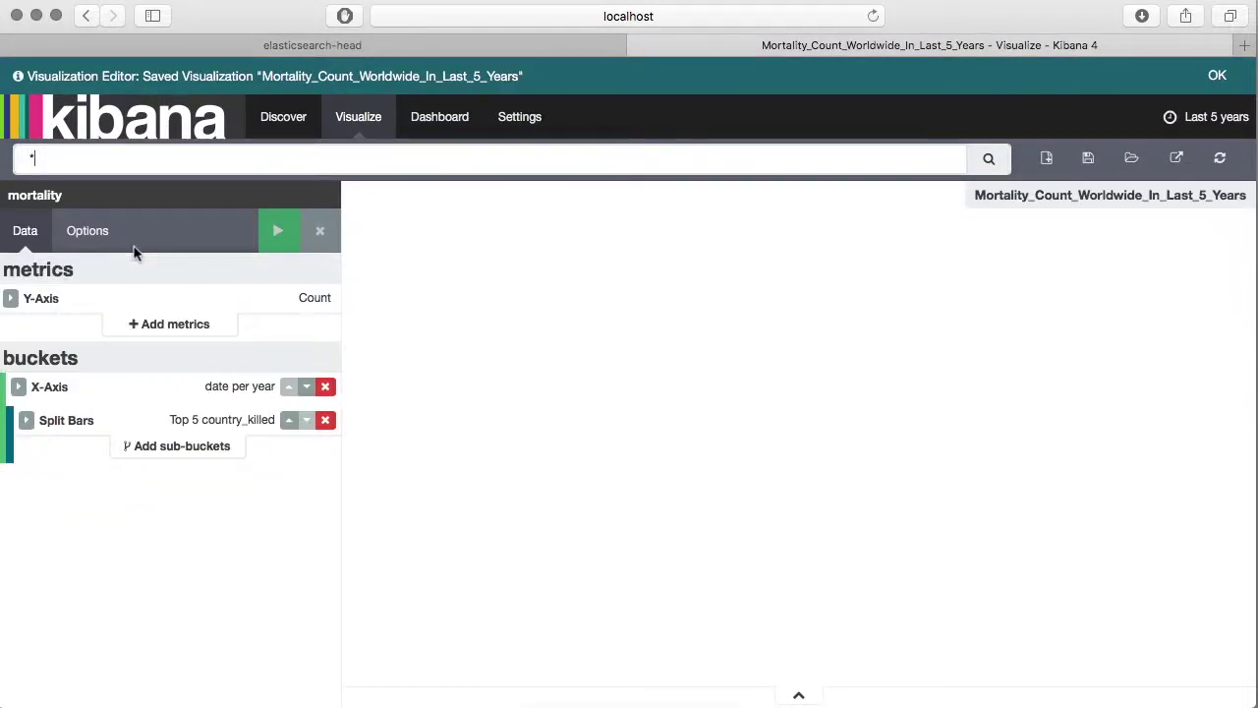